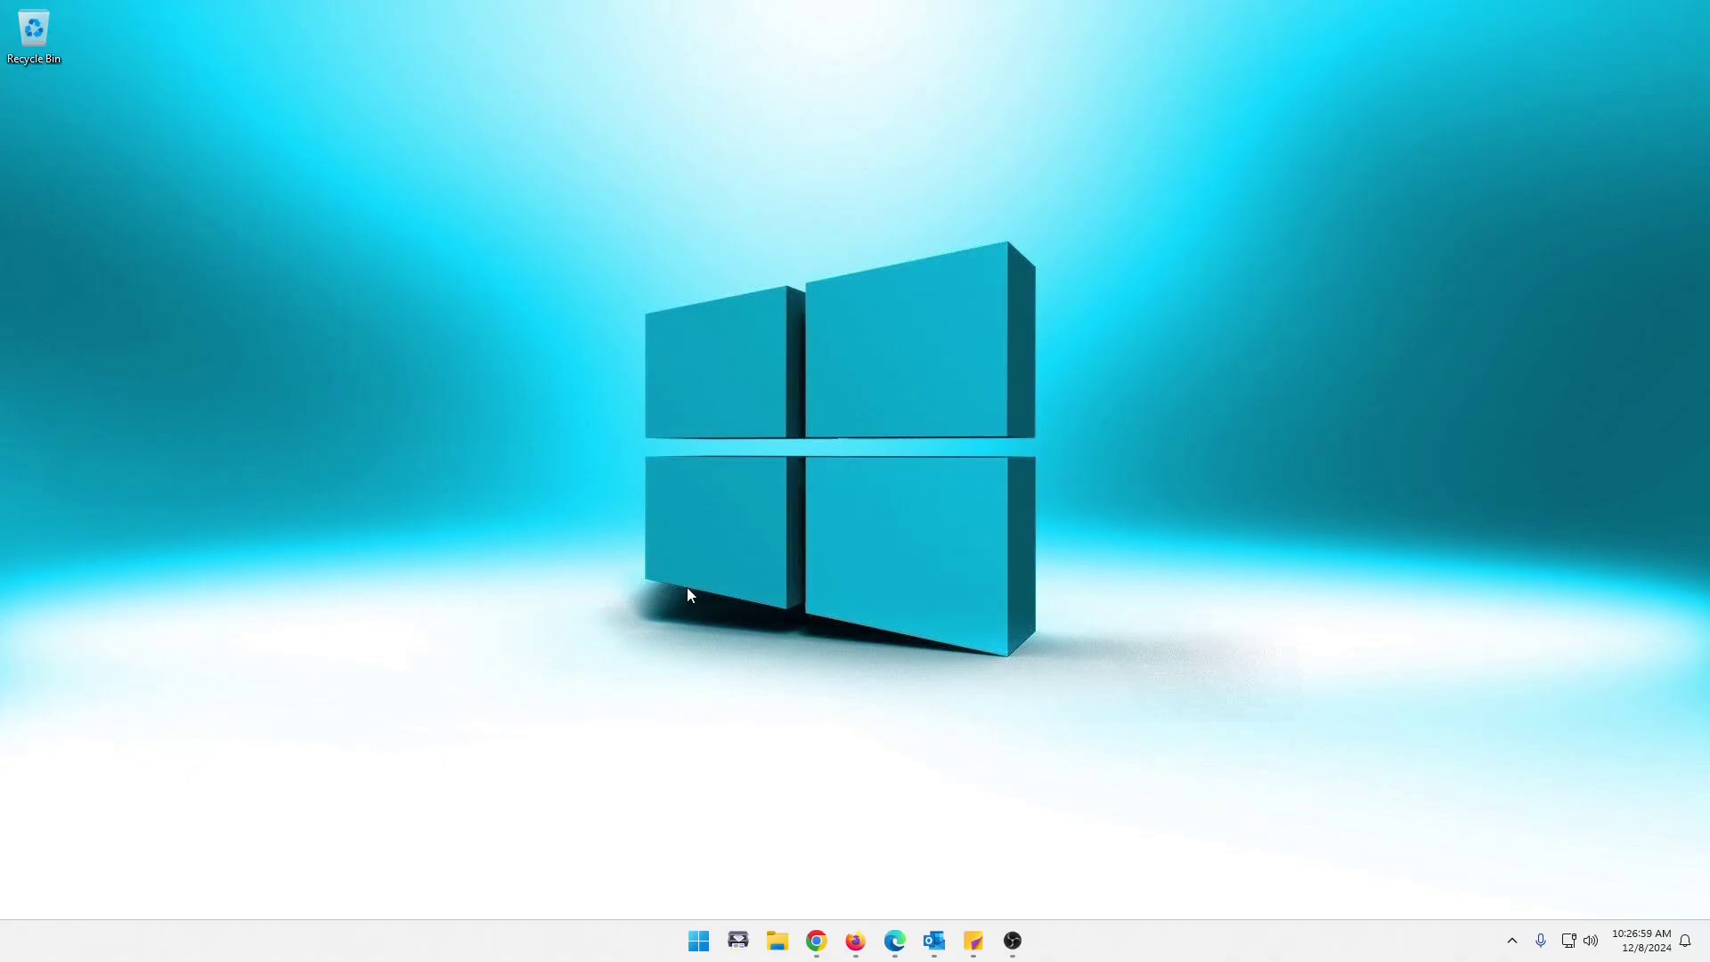
# Check in Settings > Personalization > Colors that Windows colour mode is still Light.
pyautogui.click(698, 942)
pyautogui.write('settings')
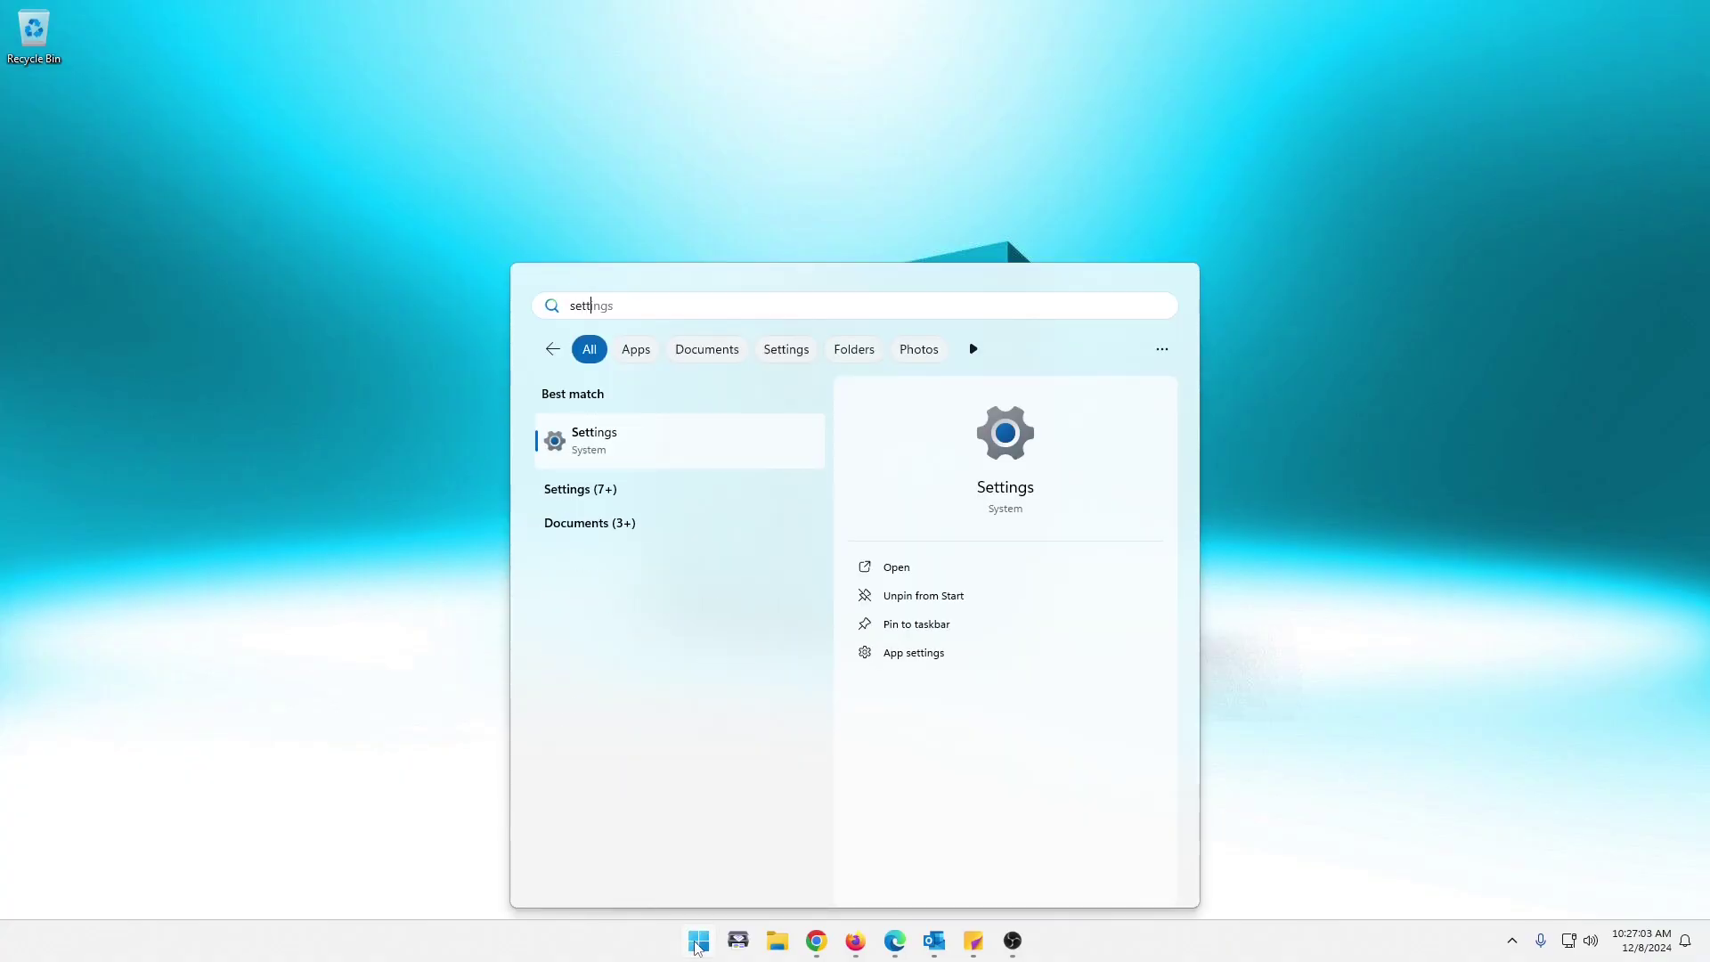
pyautogui.press('Return')
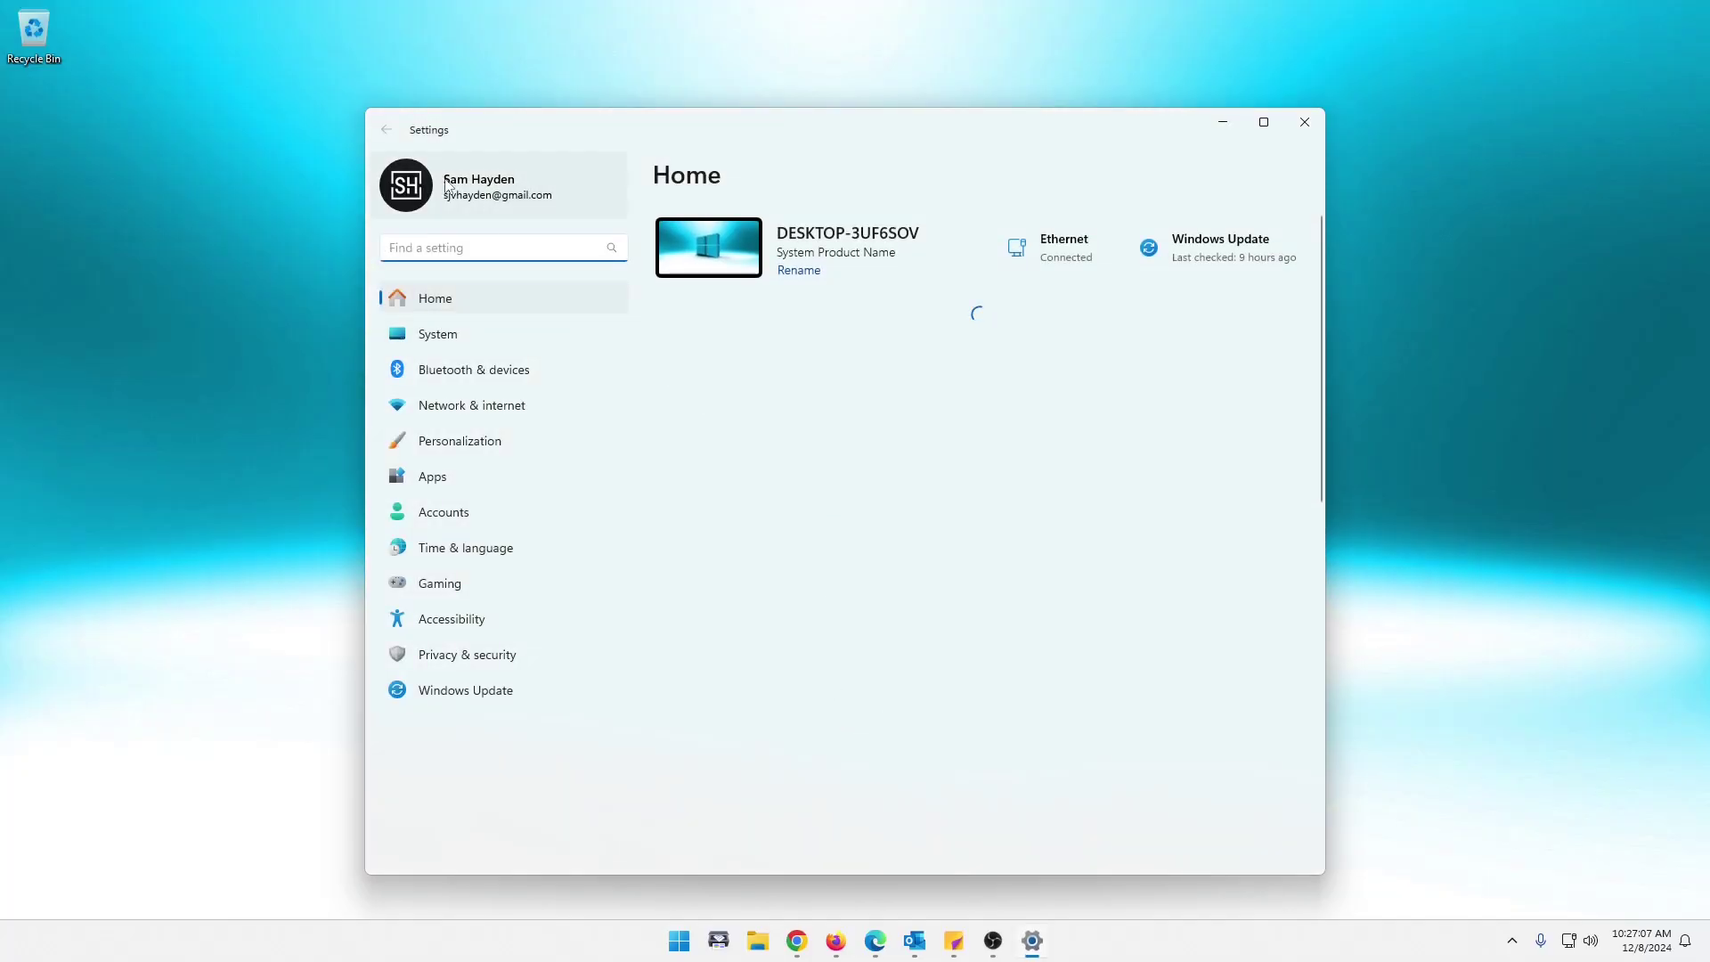
pyautogui.click(464, 458)
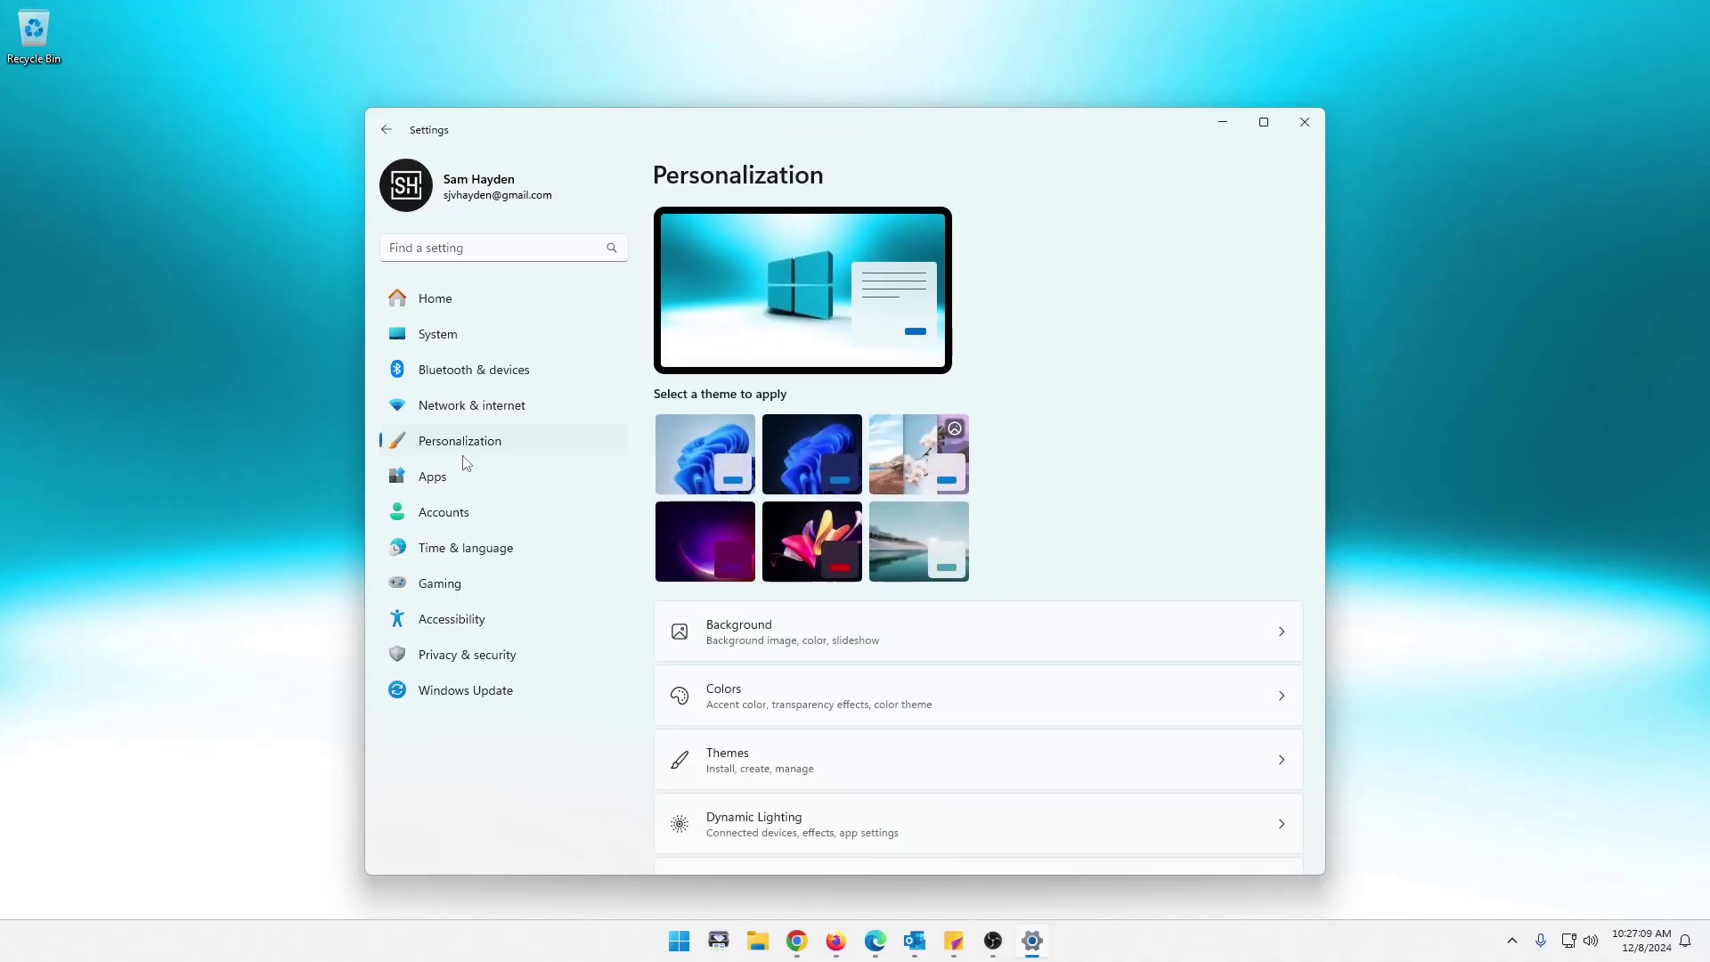
pyautogui.click(771, 691)
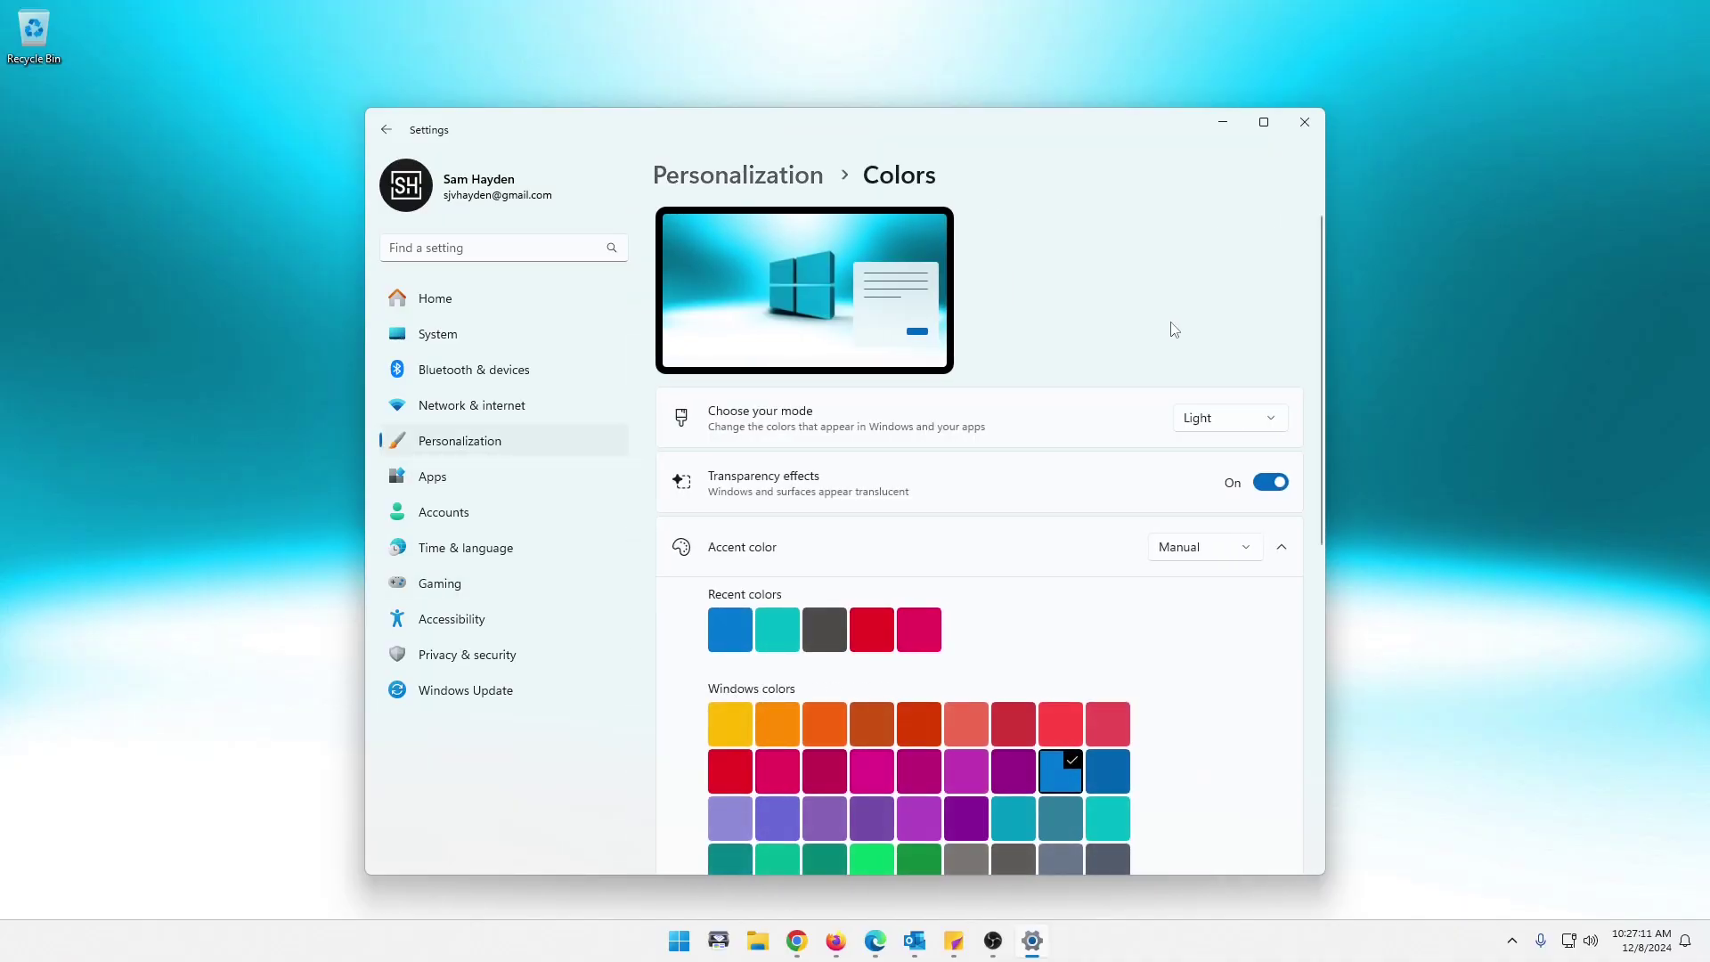
pyautogui.click(1229, 418)
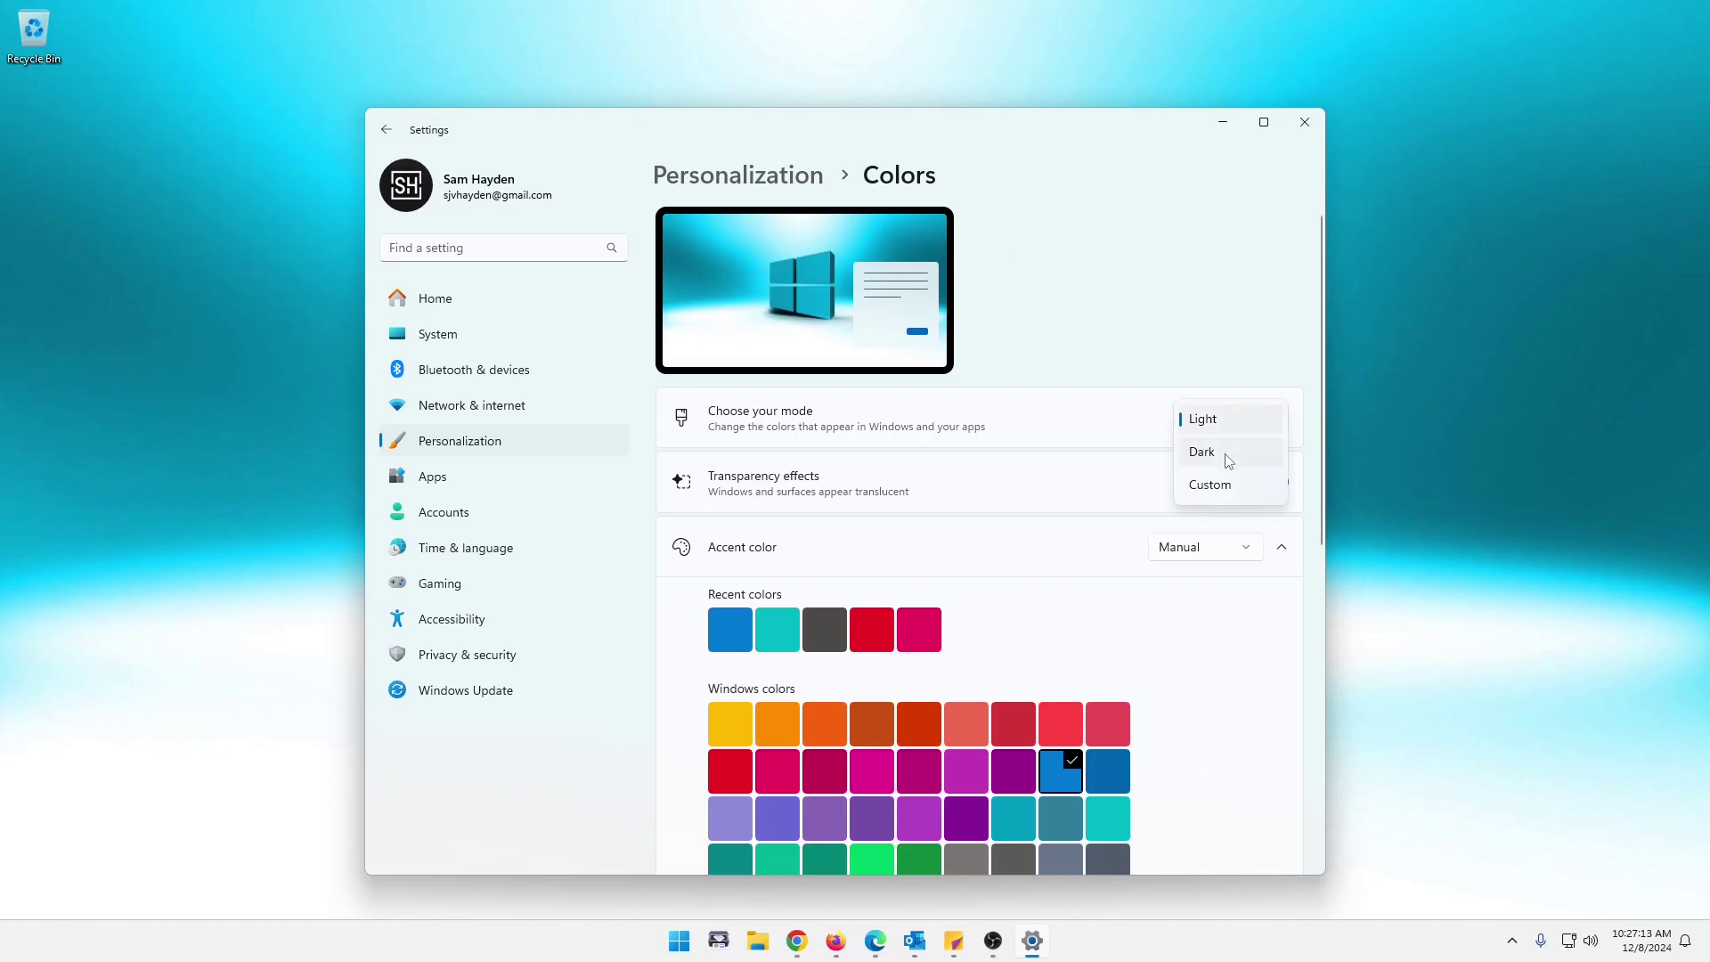
pyautogui.click(1171, 169)
pyautogui.click(1308, 122)
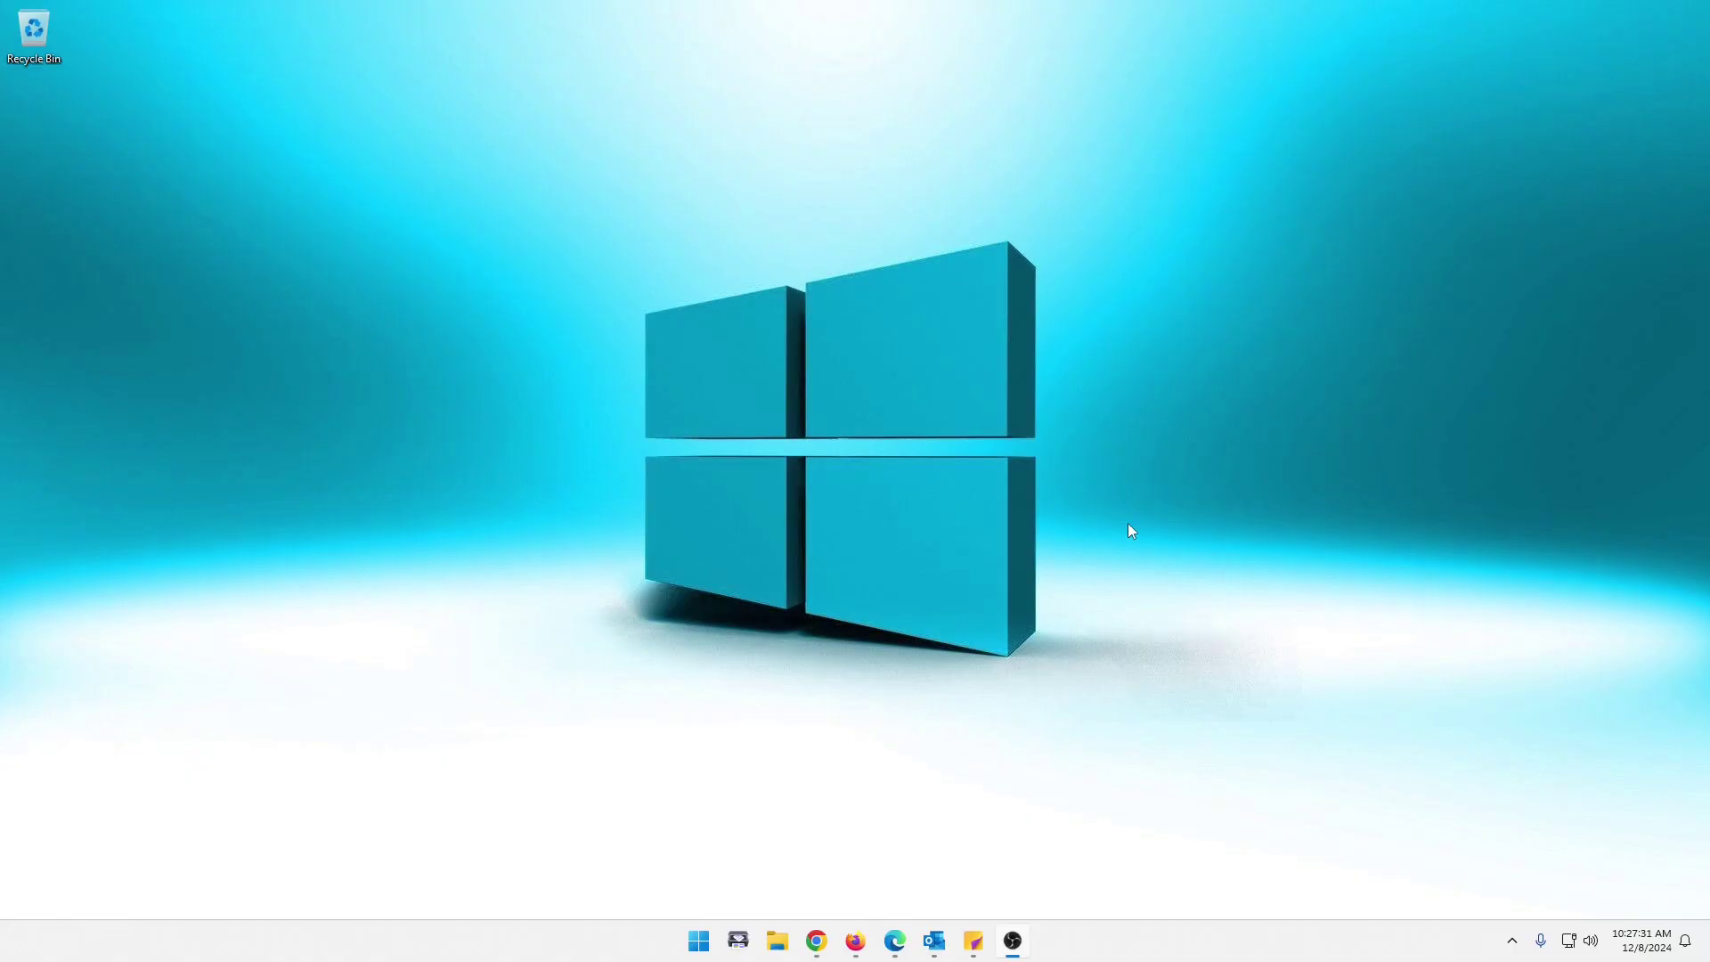
# Save the Enable and Disable Dark Mode zip from MediaFire to the Desktop and close the page.
pyautogui.click(859, 949)
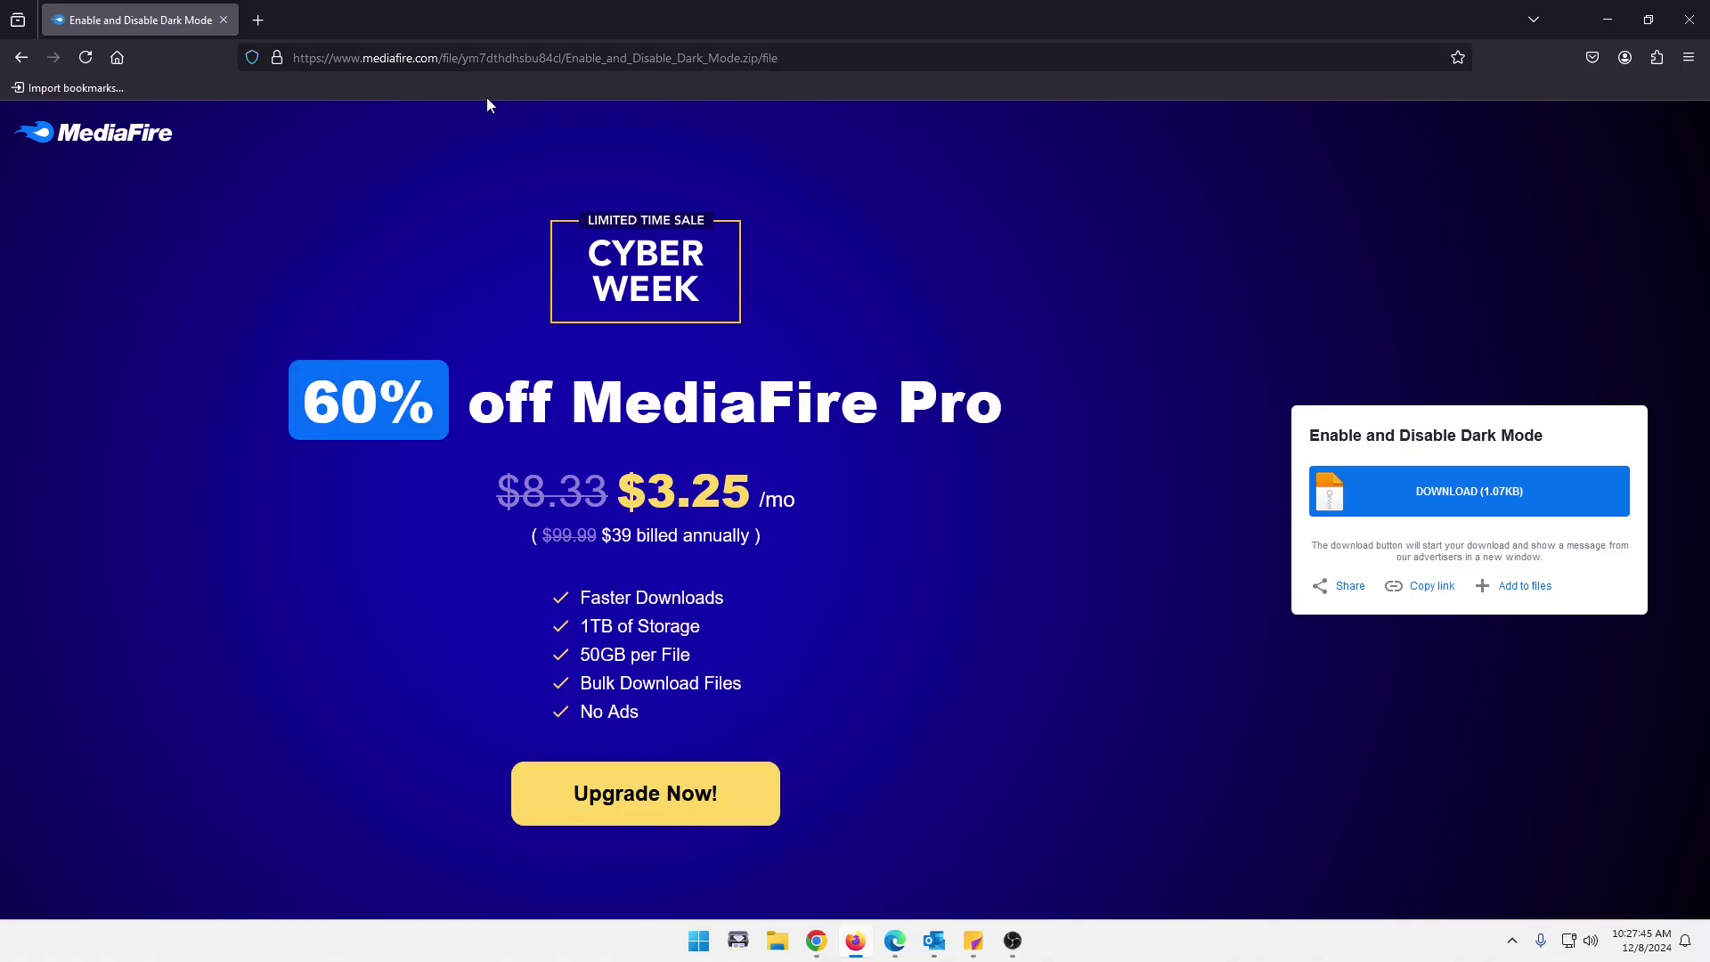
pyautogui.click(605, 59)
pyautogui.click(823, 54)
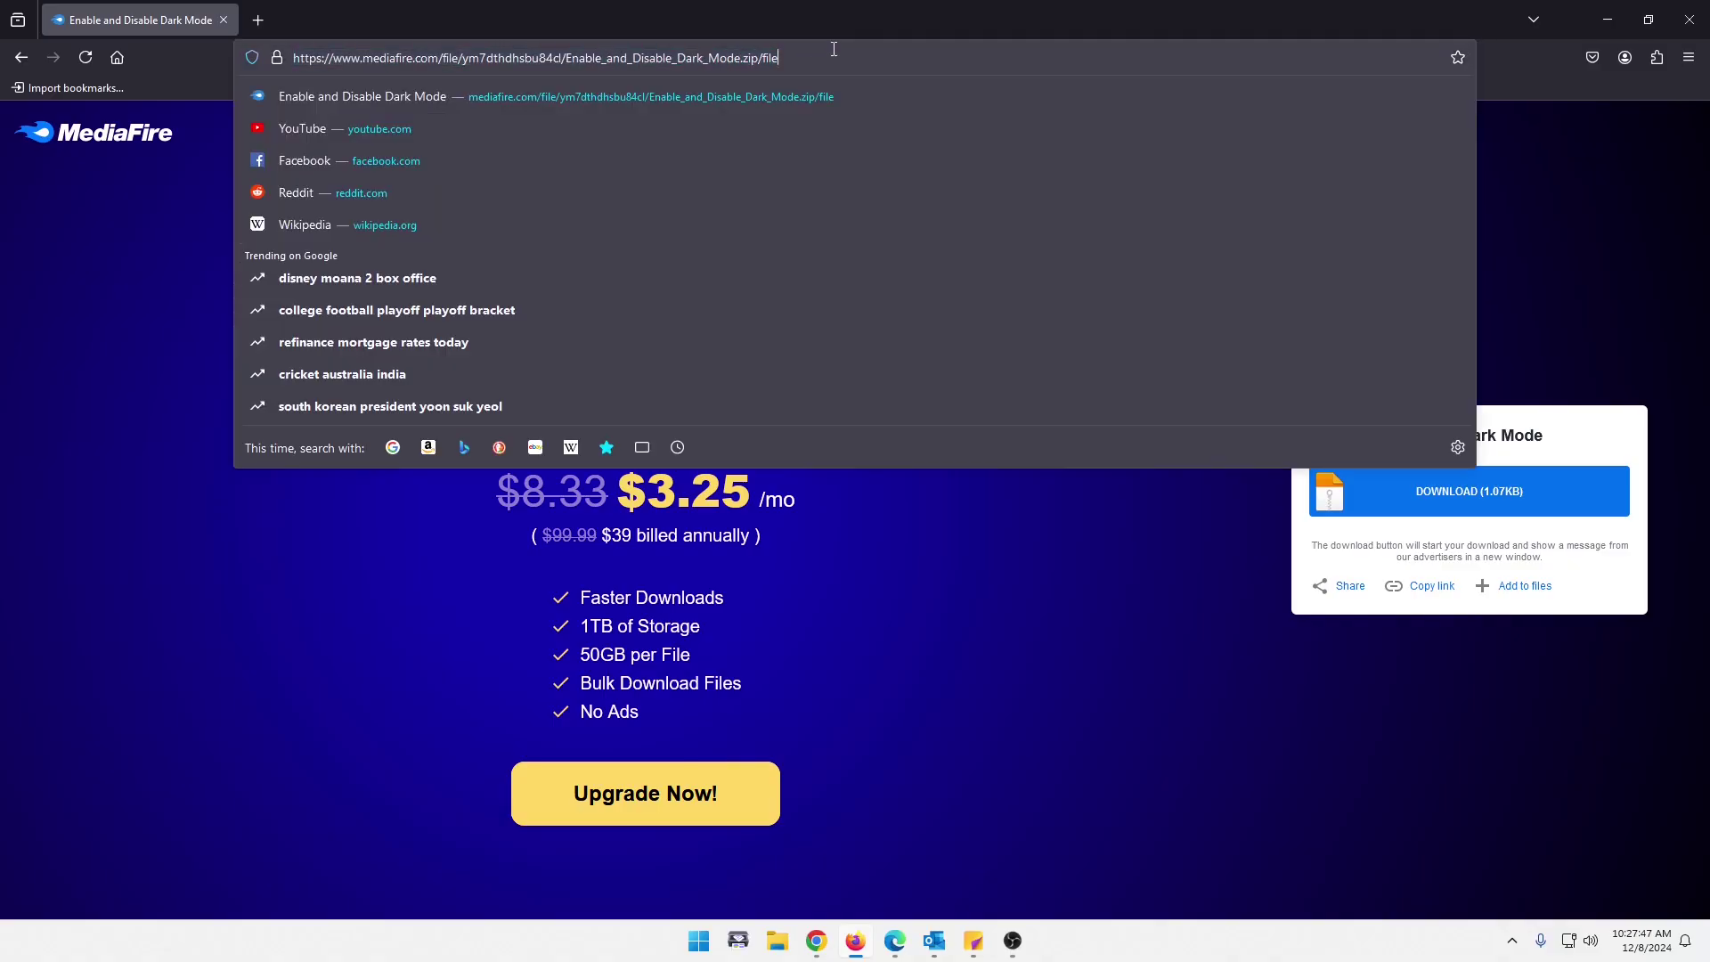
pyautogui.click(62, 397)
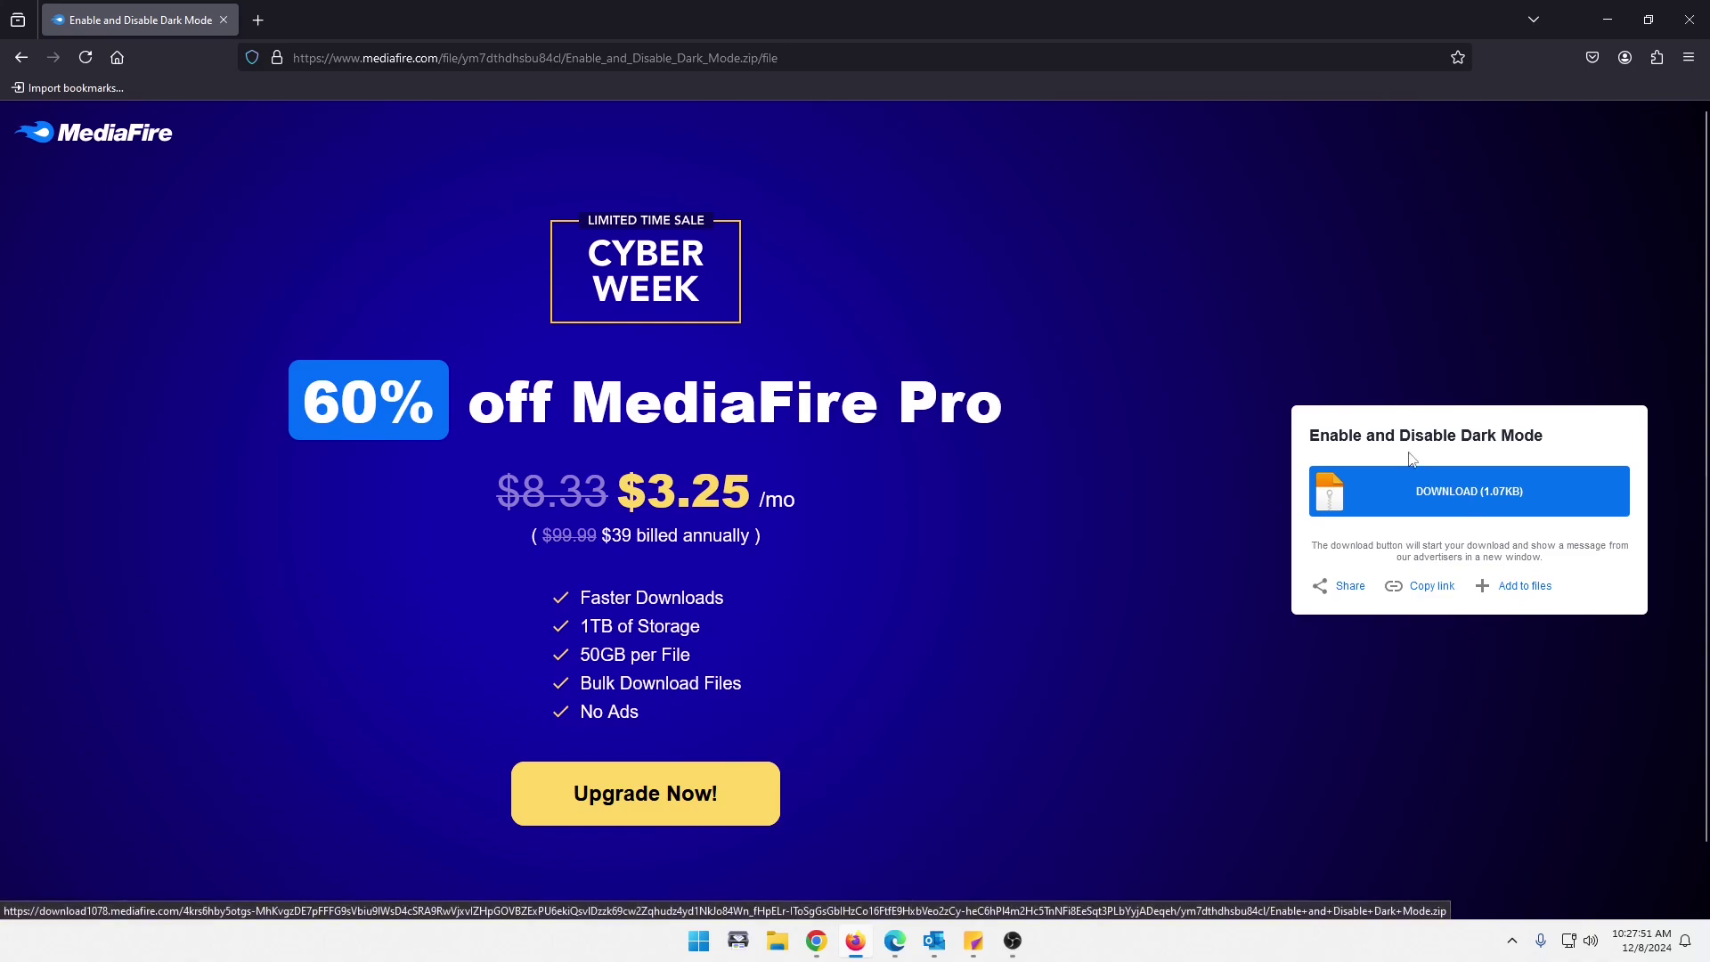
pyautogui.moveTo(1310, 435); pyautogui.dragTo(1583, 424)
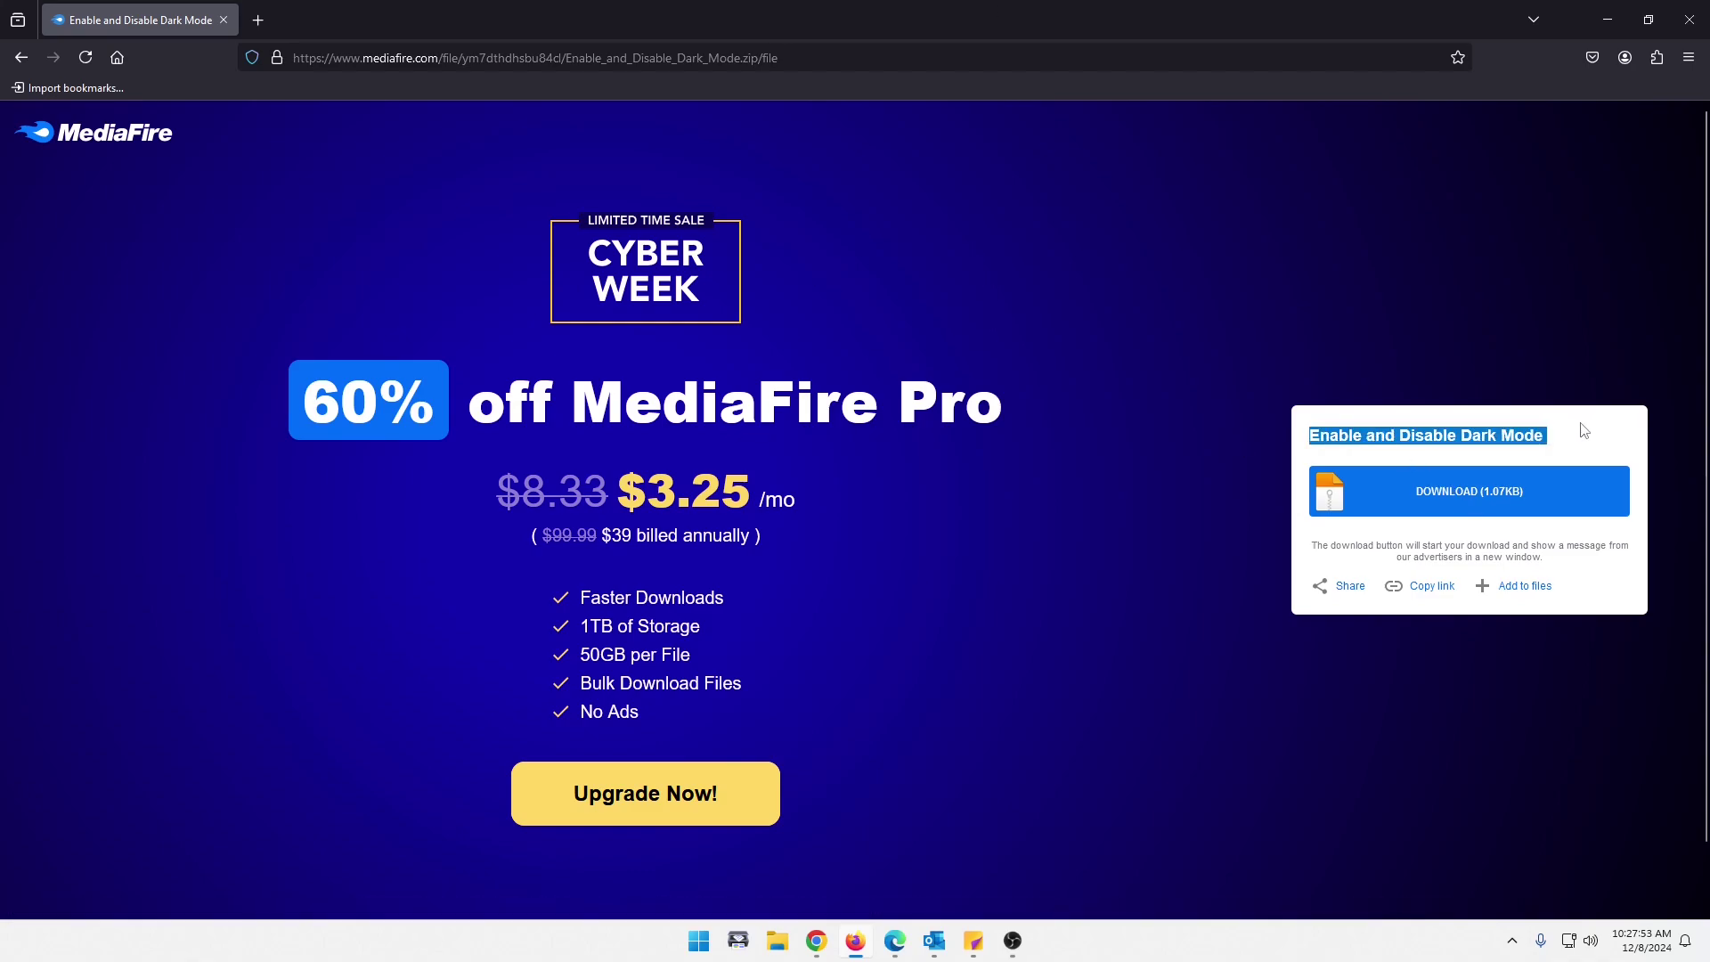
pyautogui.click(1421, 499)
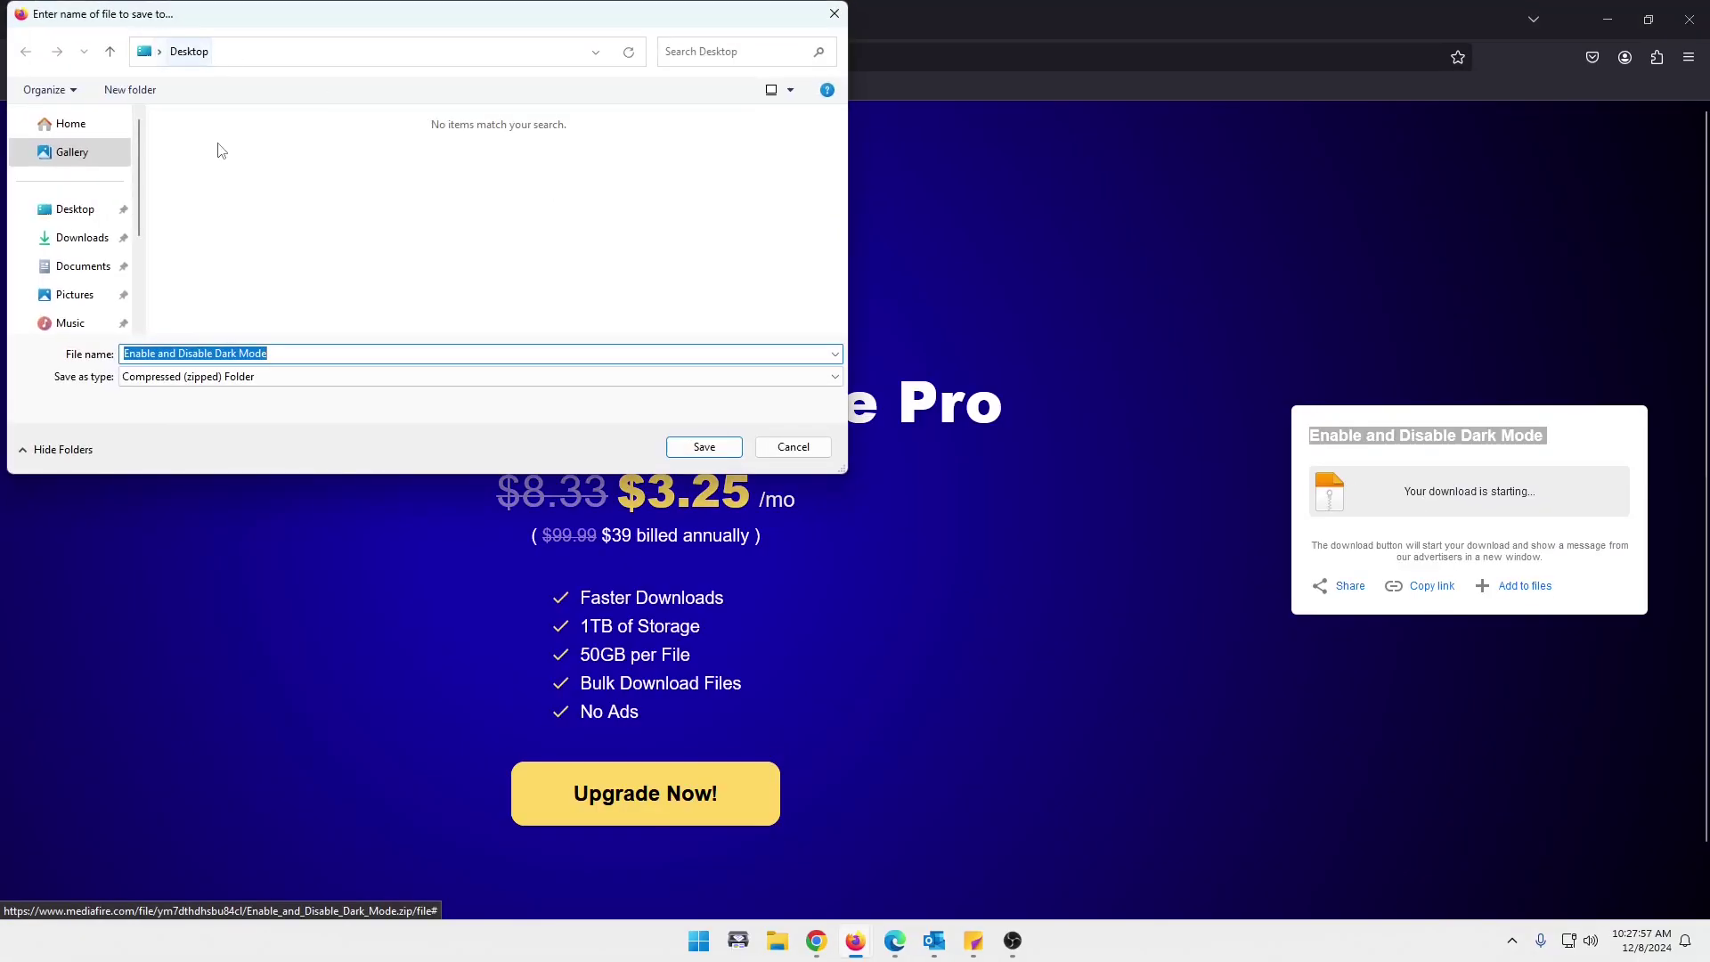
pyautogui.click(700, 445)
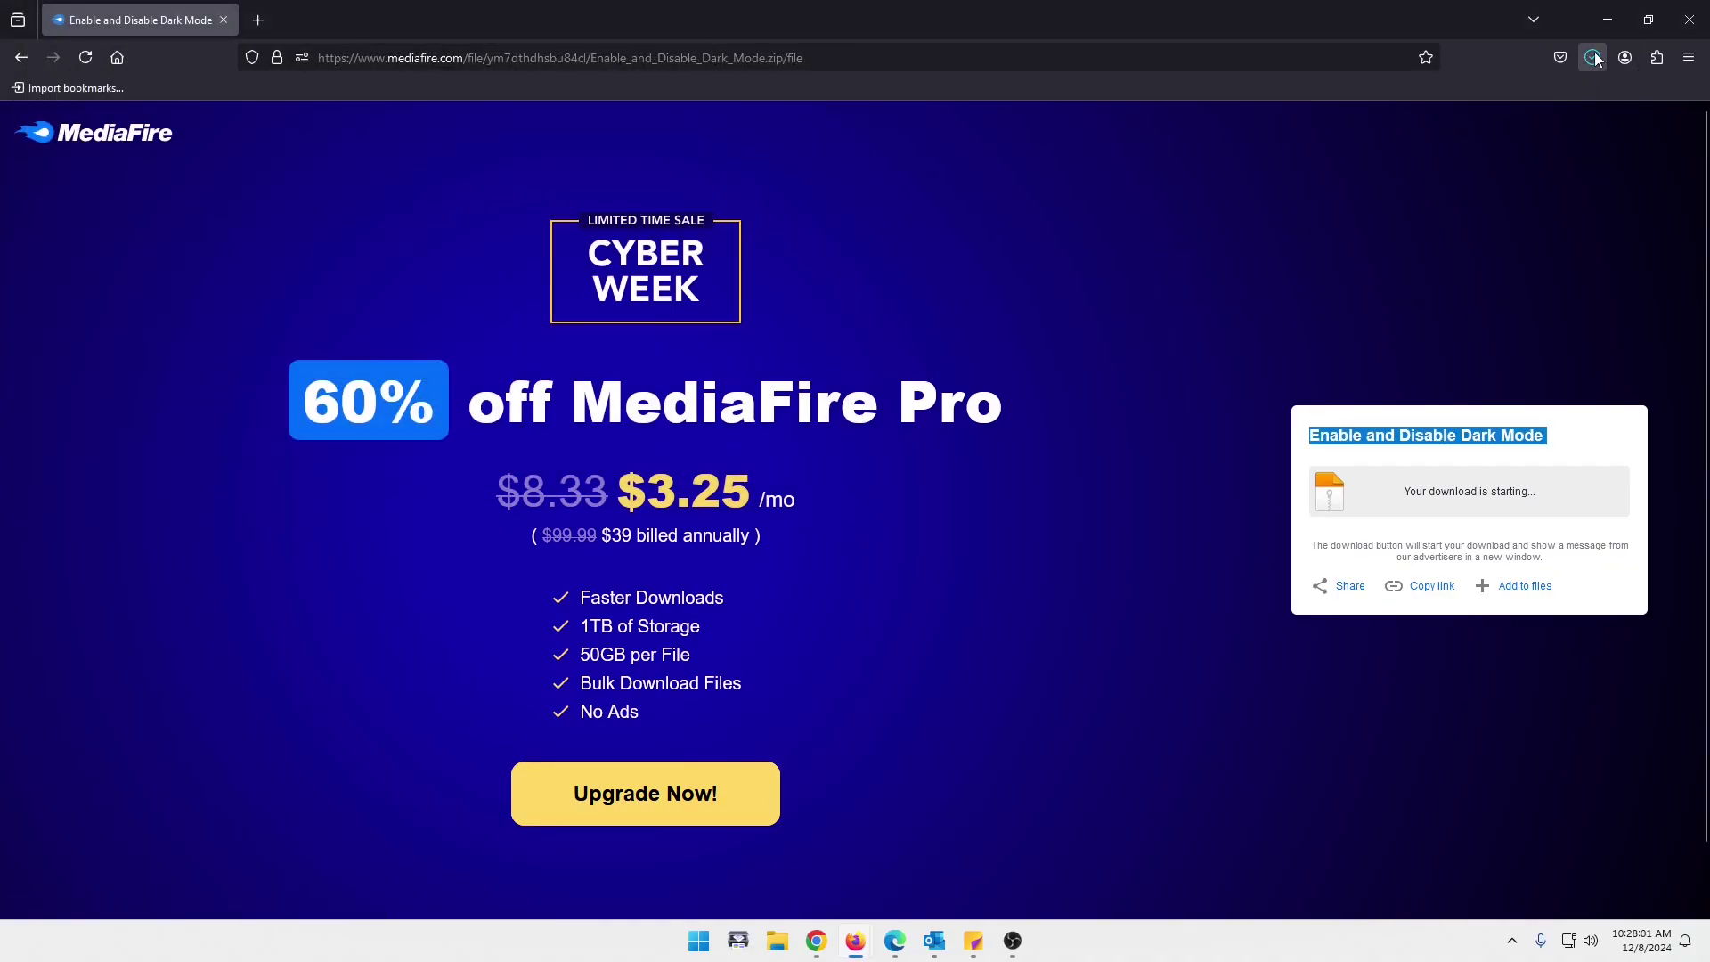
pyautogui.click(1690, 20)
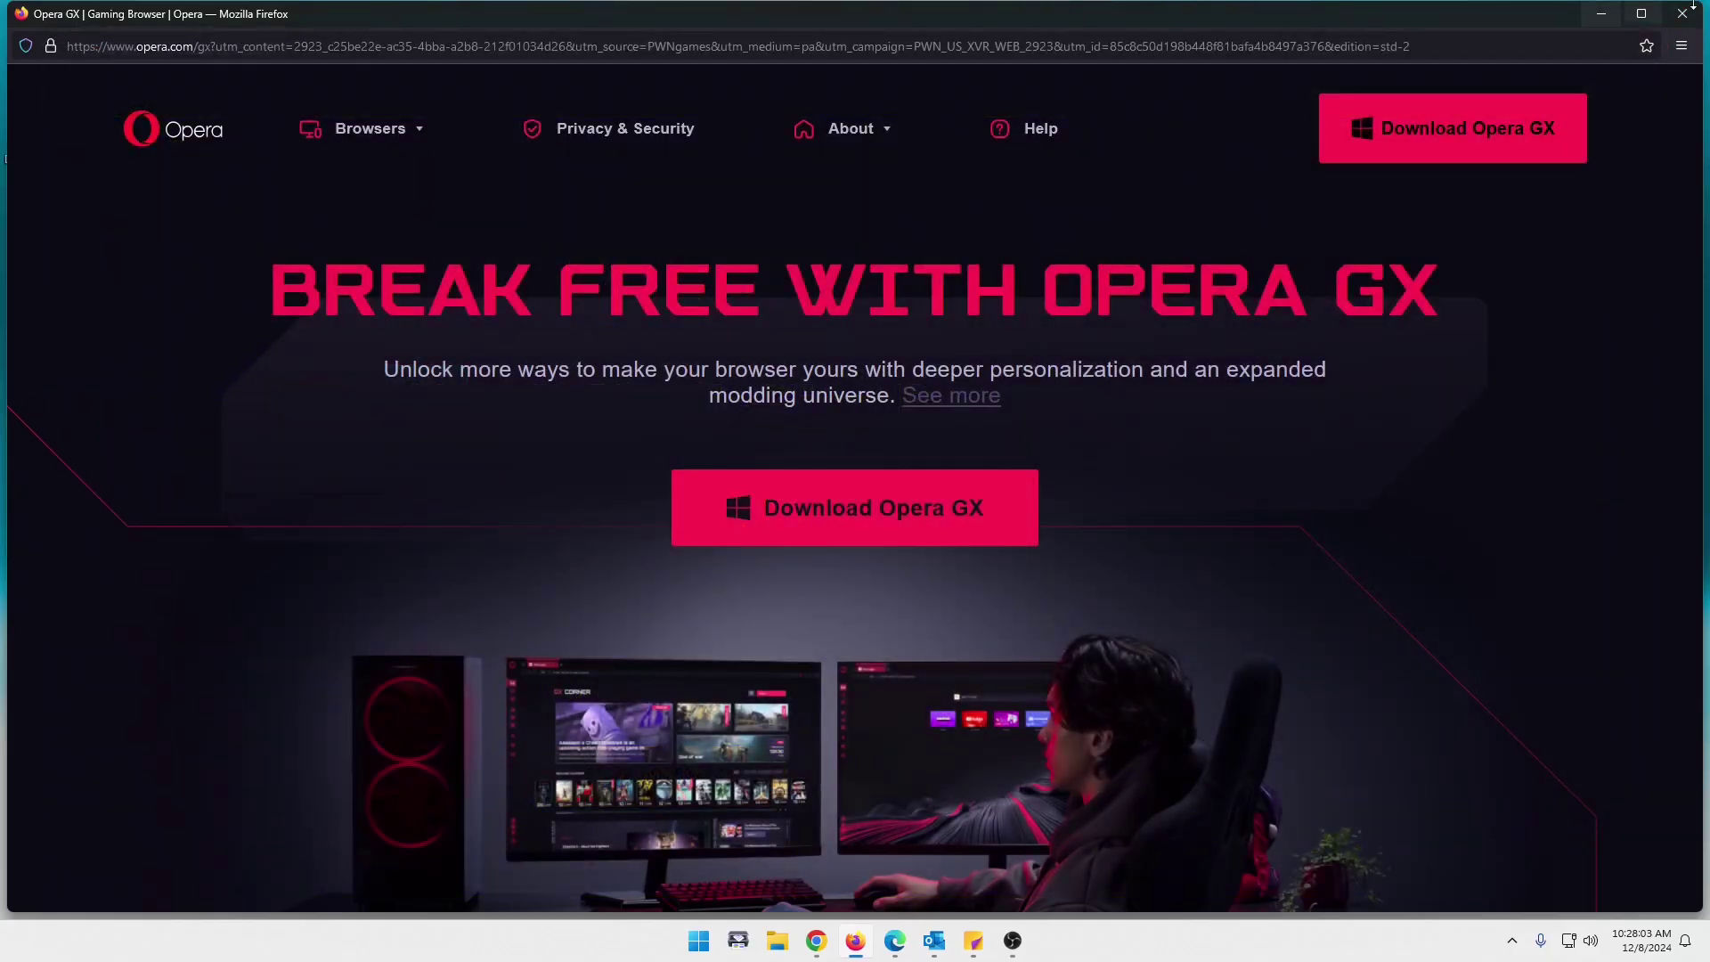
# Close the Opera GX pop-up and extract the Desktop zip with Extract All into a Desktop folder.
pyautogui.click(1689, 18)
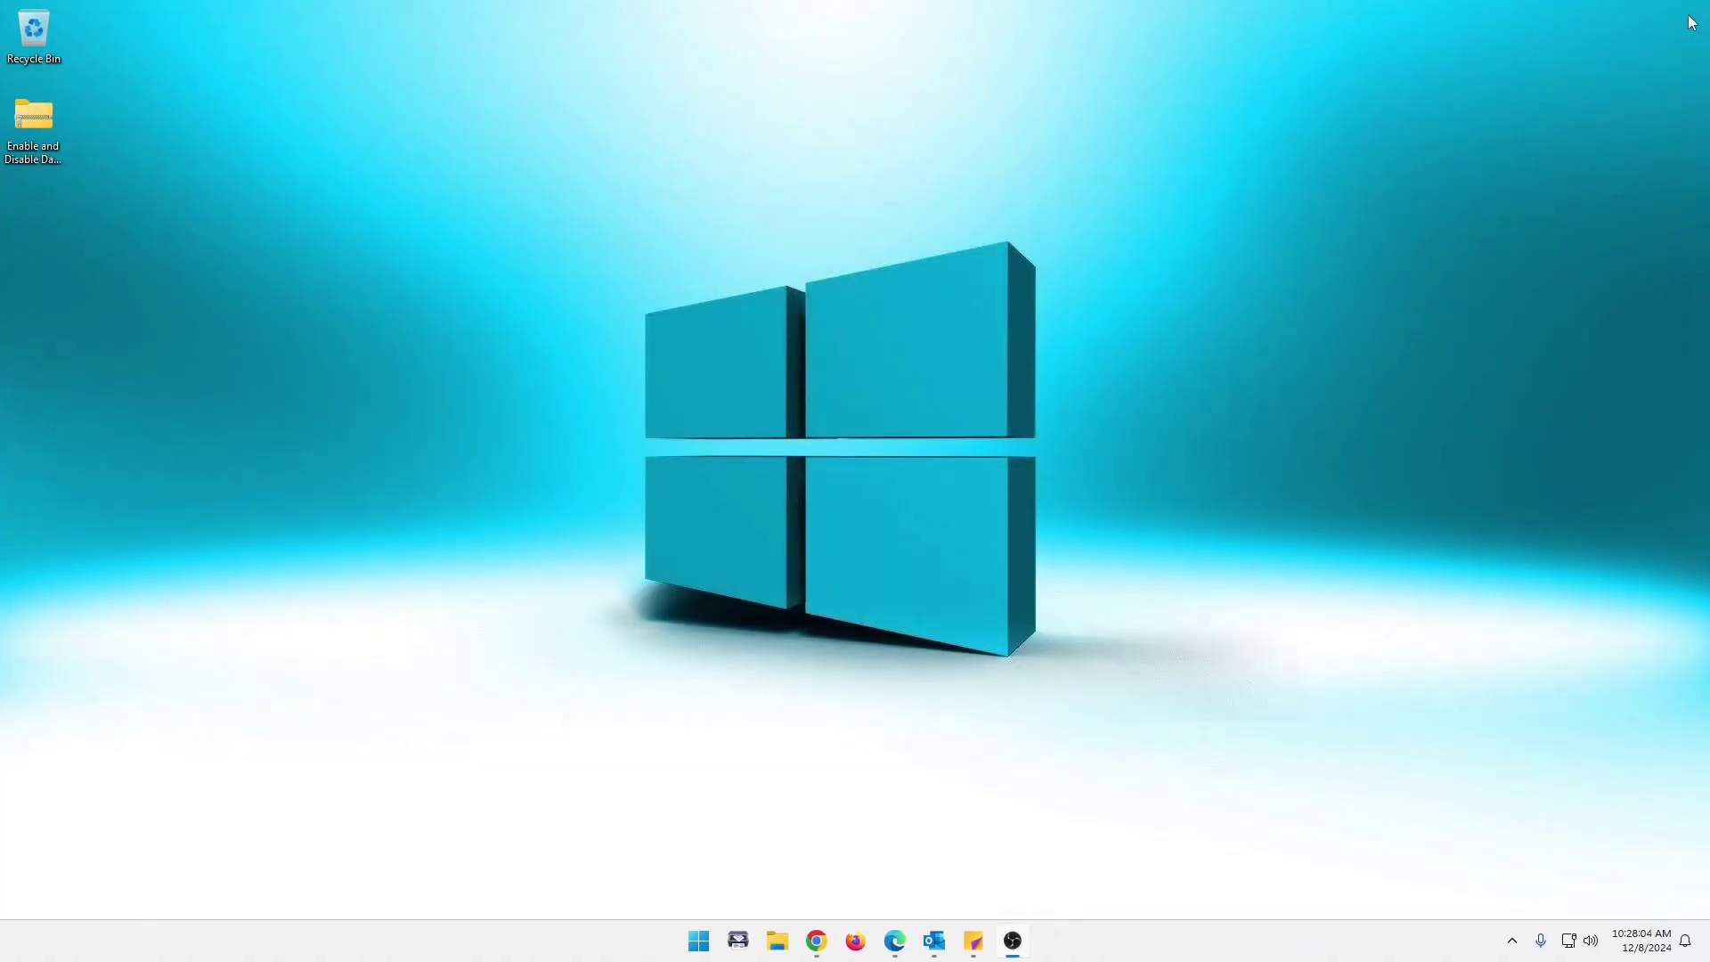
pyautogui.click(55, 115)
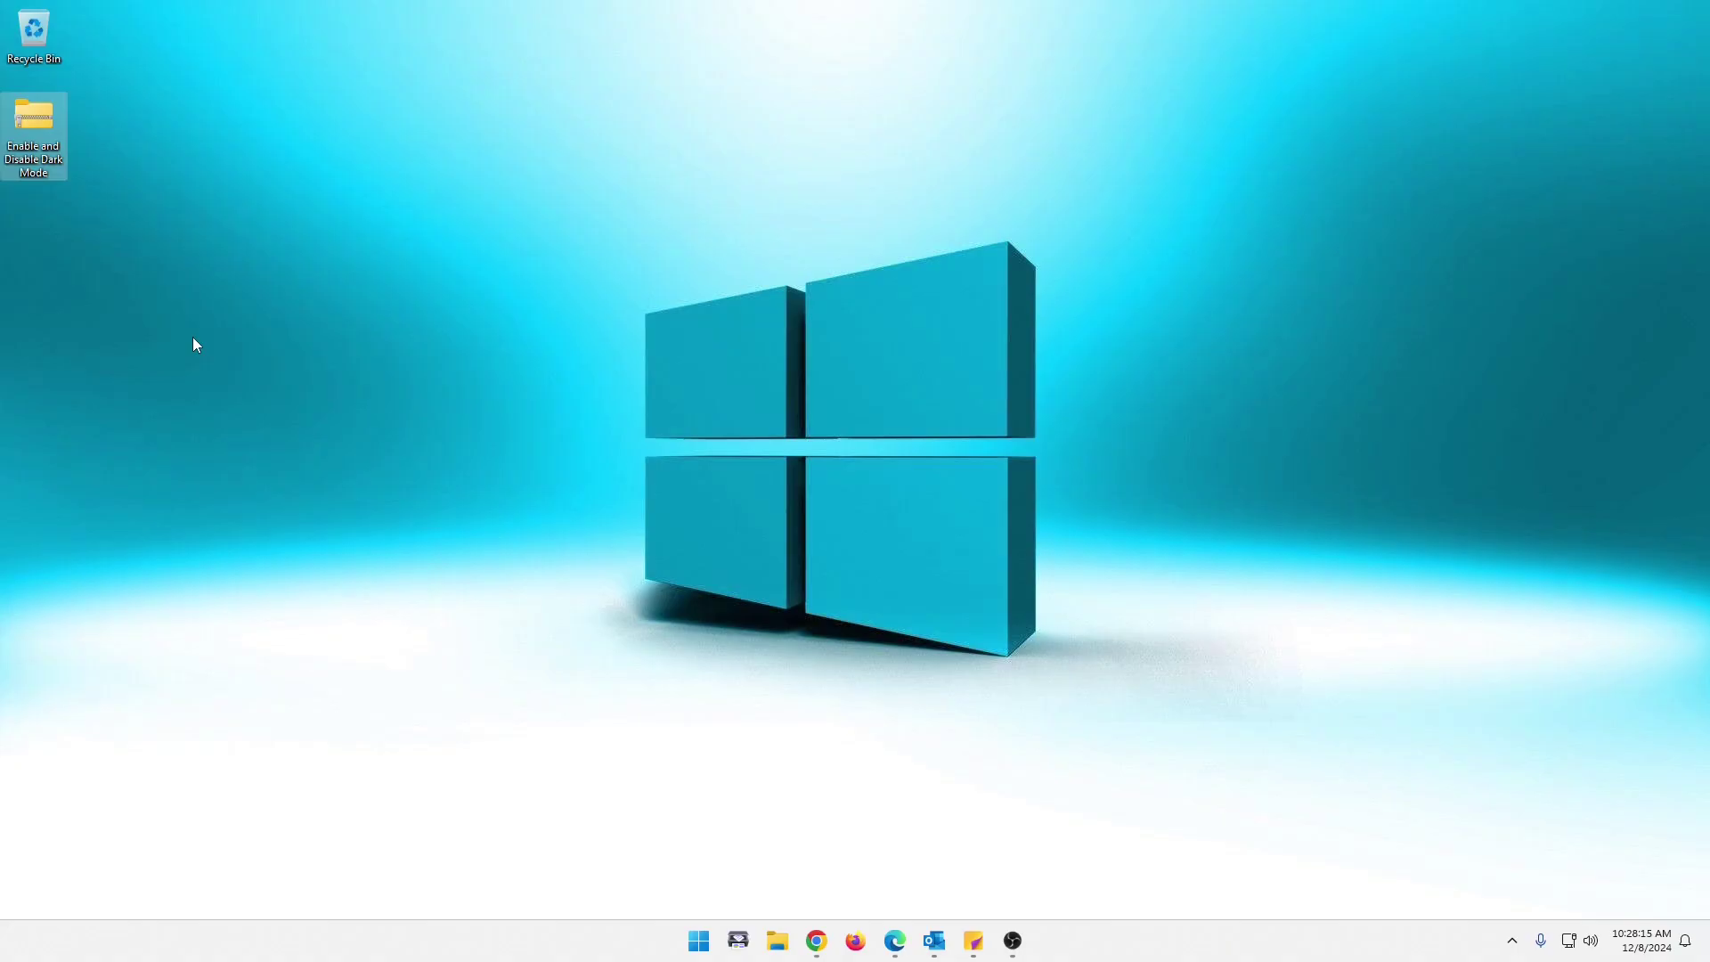
pyautogui.rightClick(43, 118)
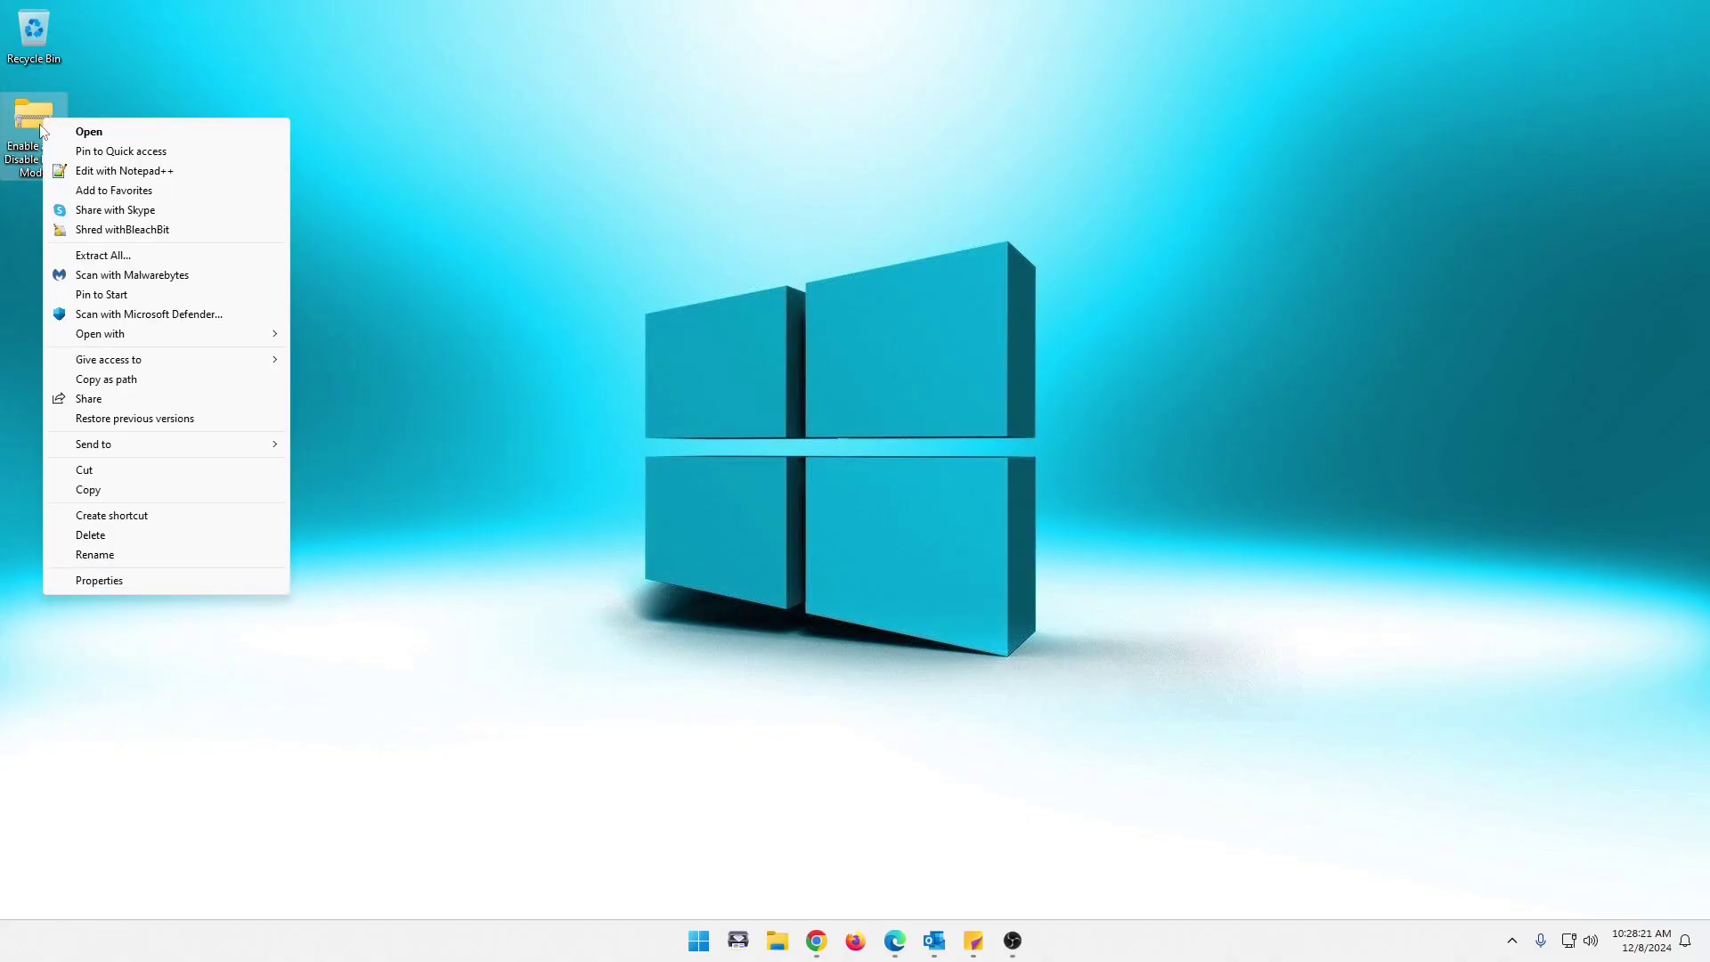
pyautogui.click(140, 256)
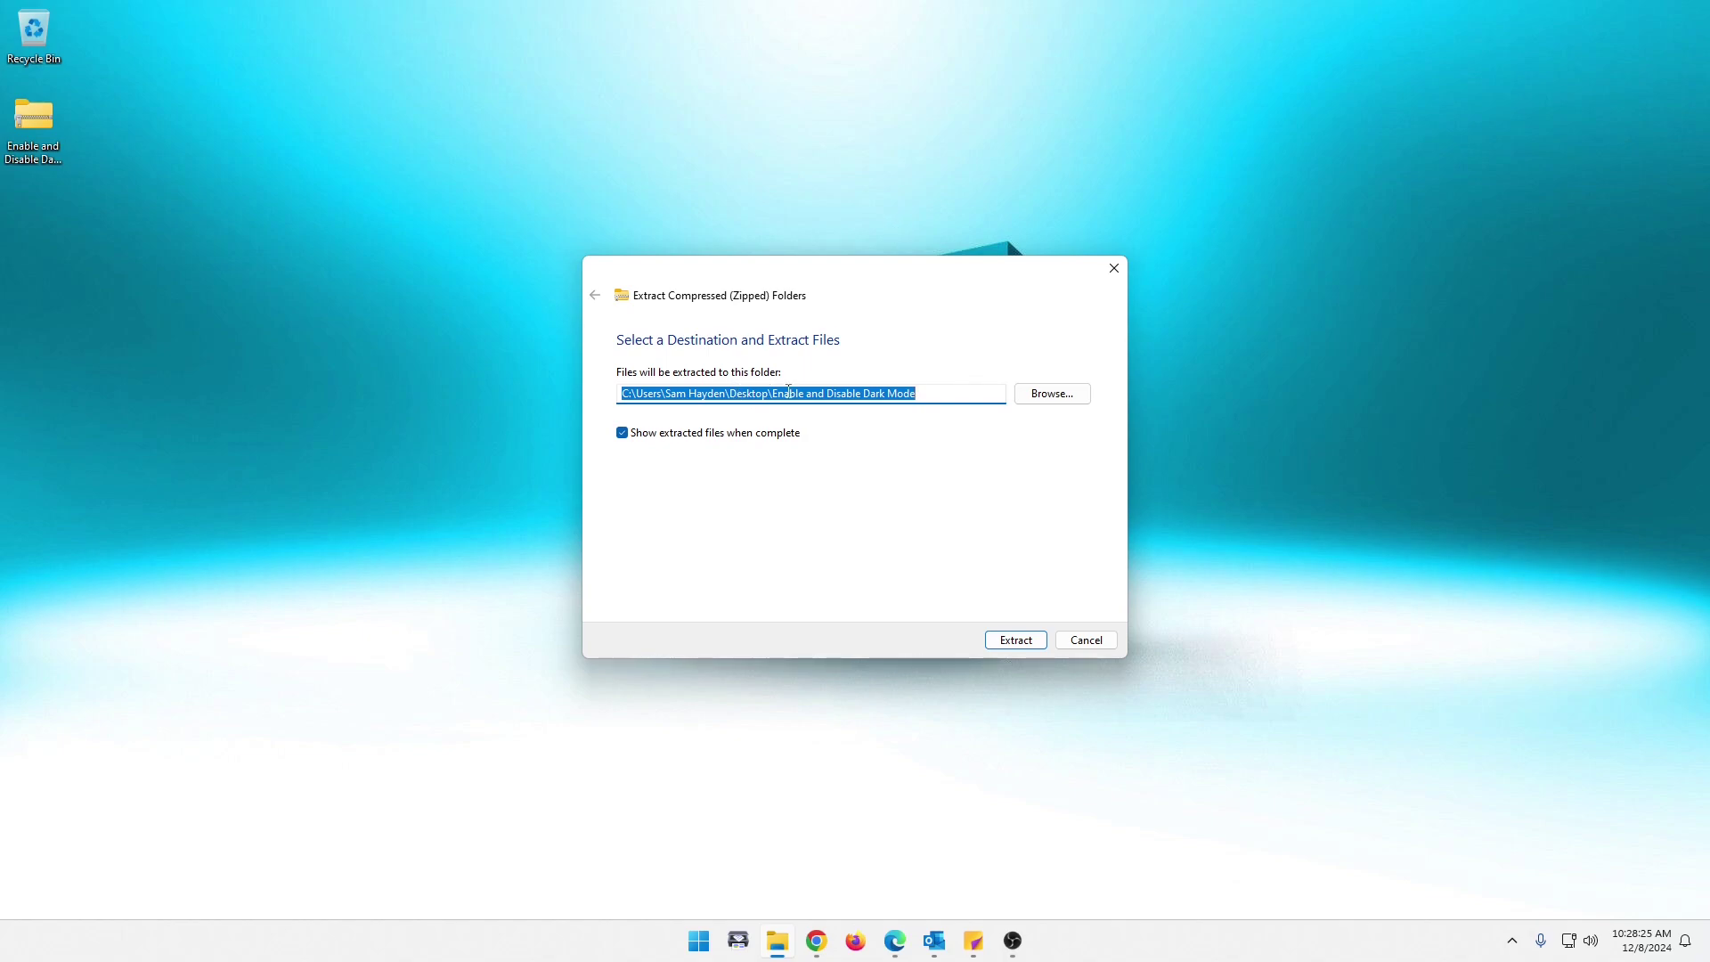
pyautogui.click(1018, 639)
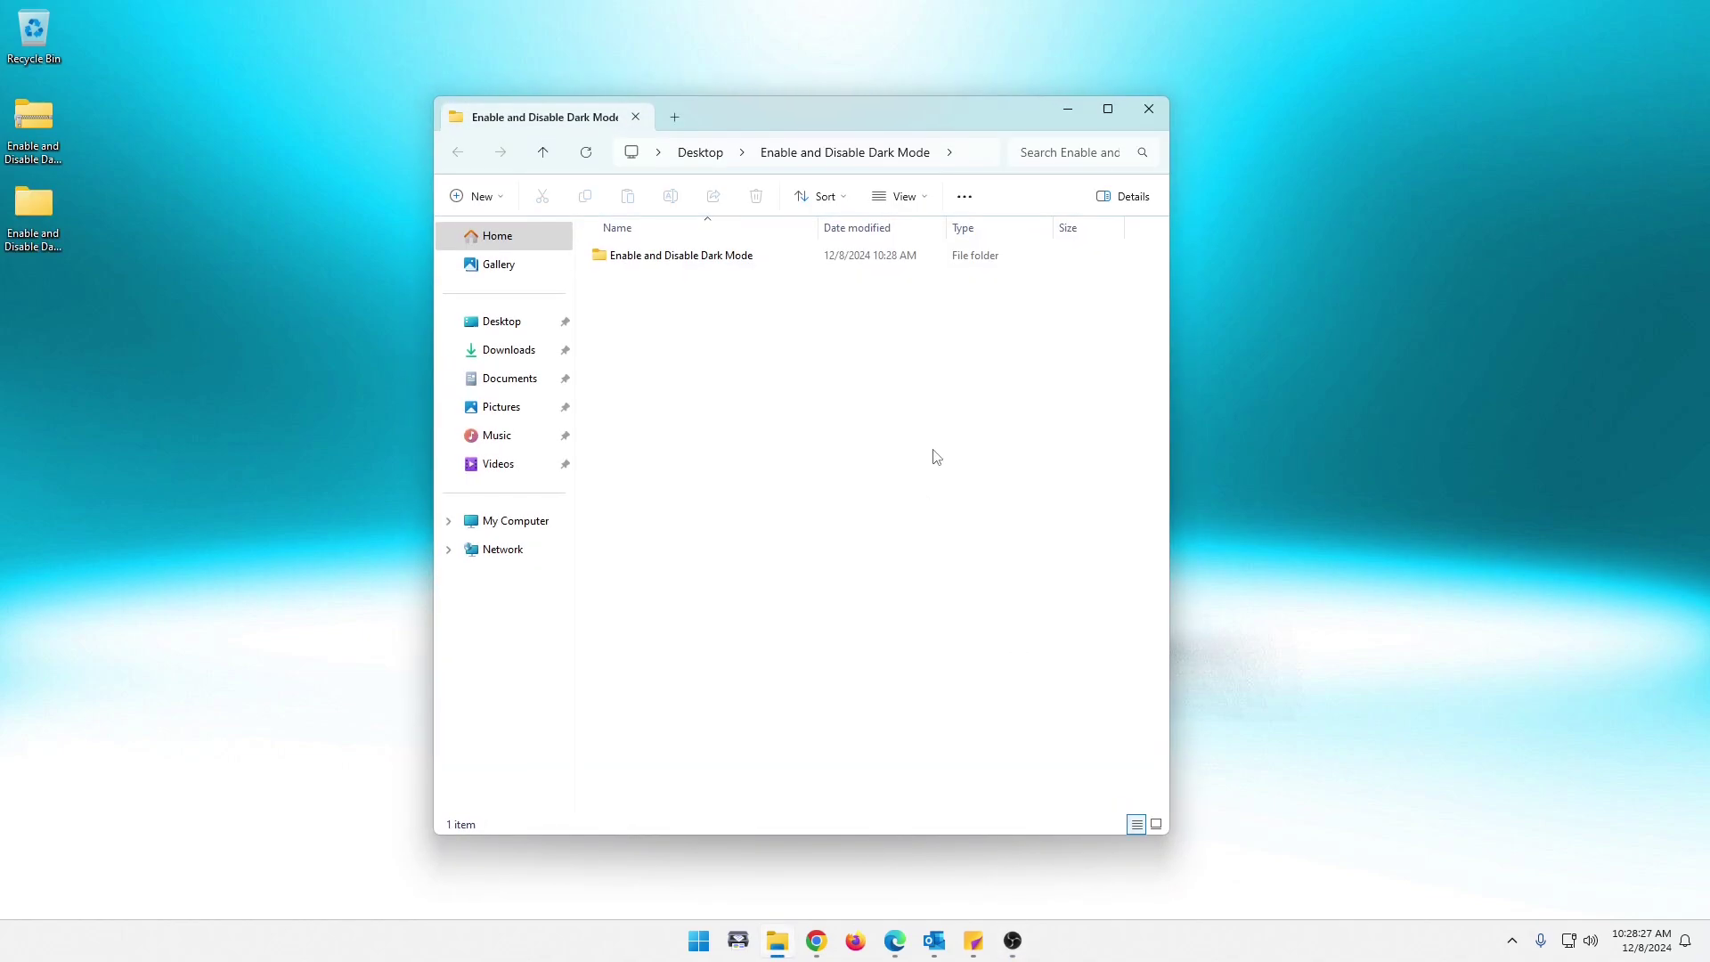
# Open the inner Enable and Disable Dark Mode folder and bring up Dark Mode.reg's context menu.
pyautogui.doubleClick(684, 257)
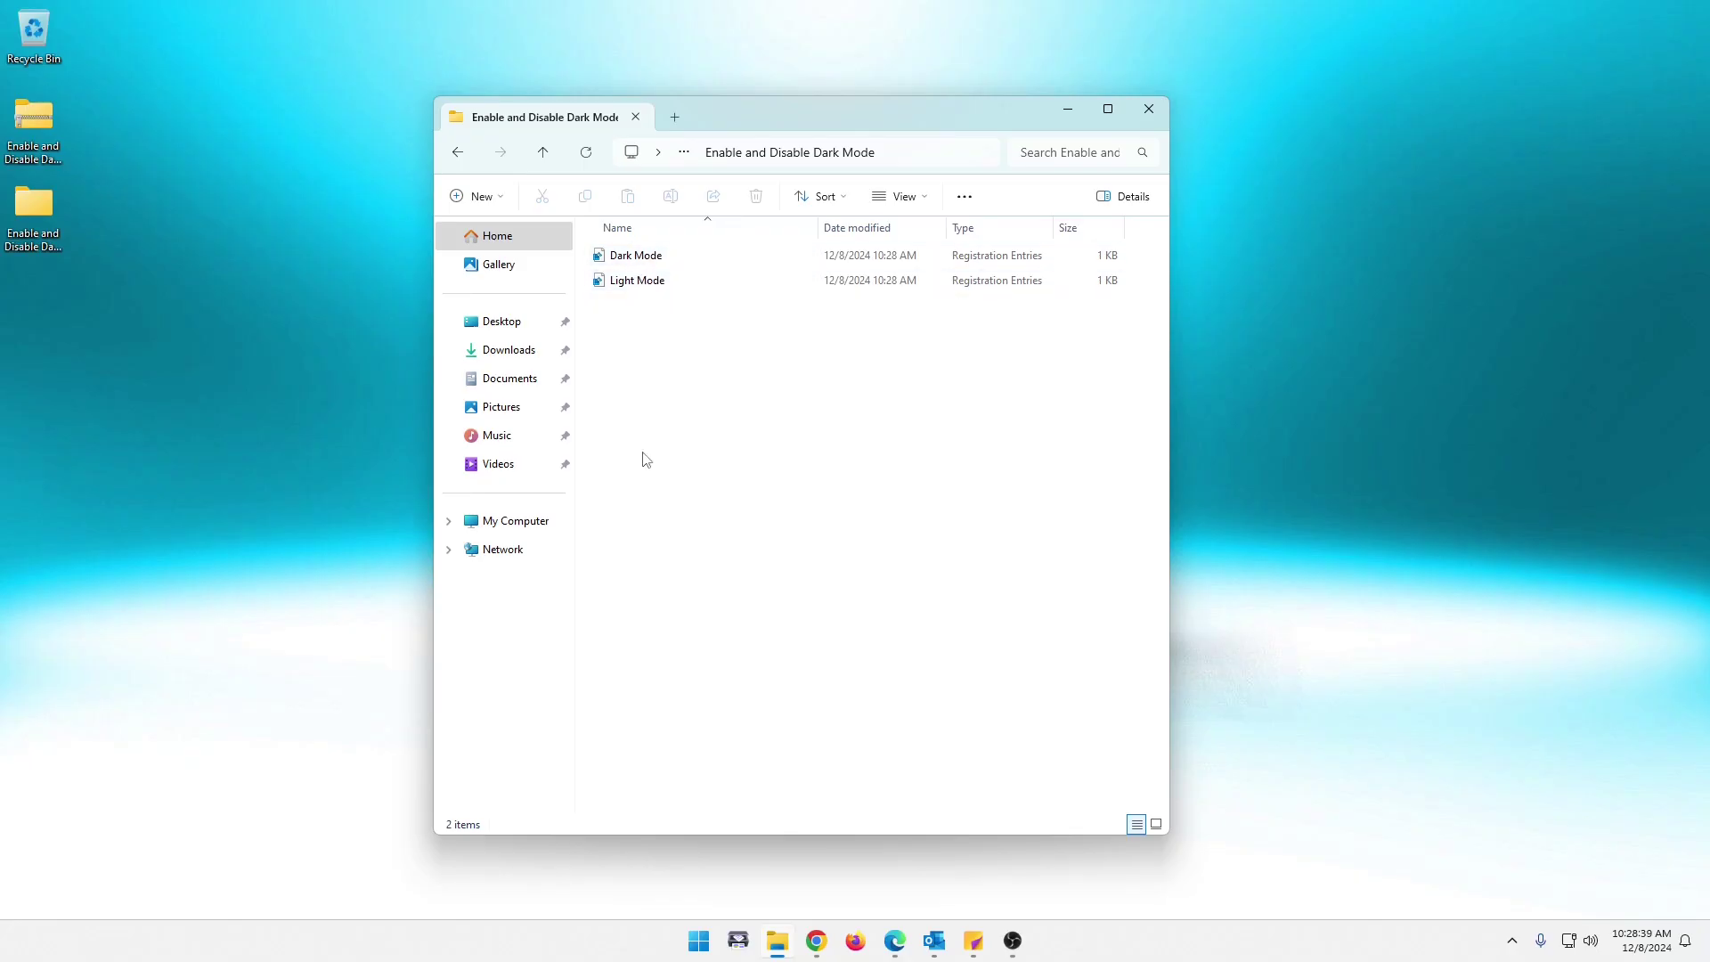
pyautogui.click(647, 261)
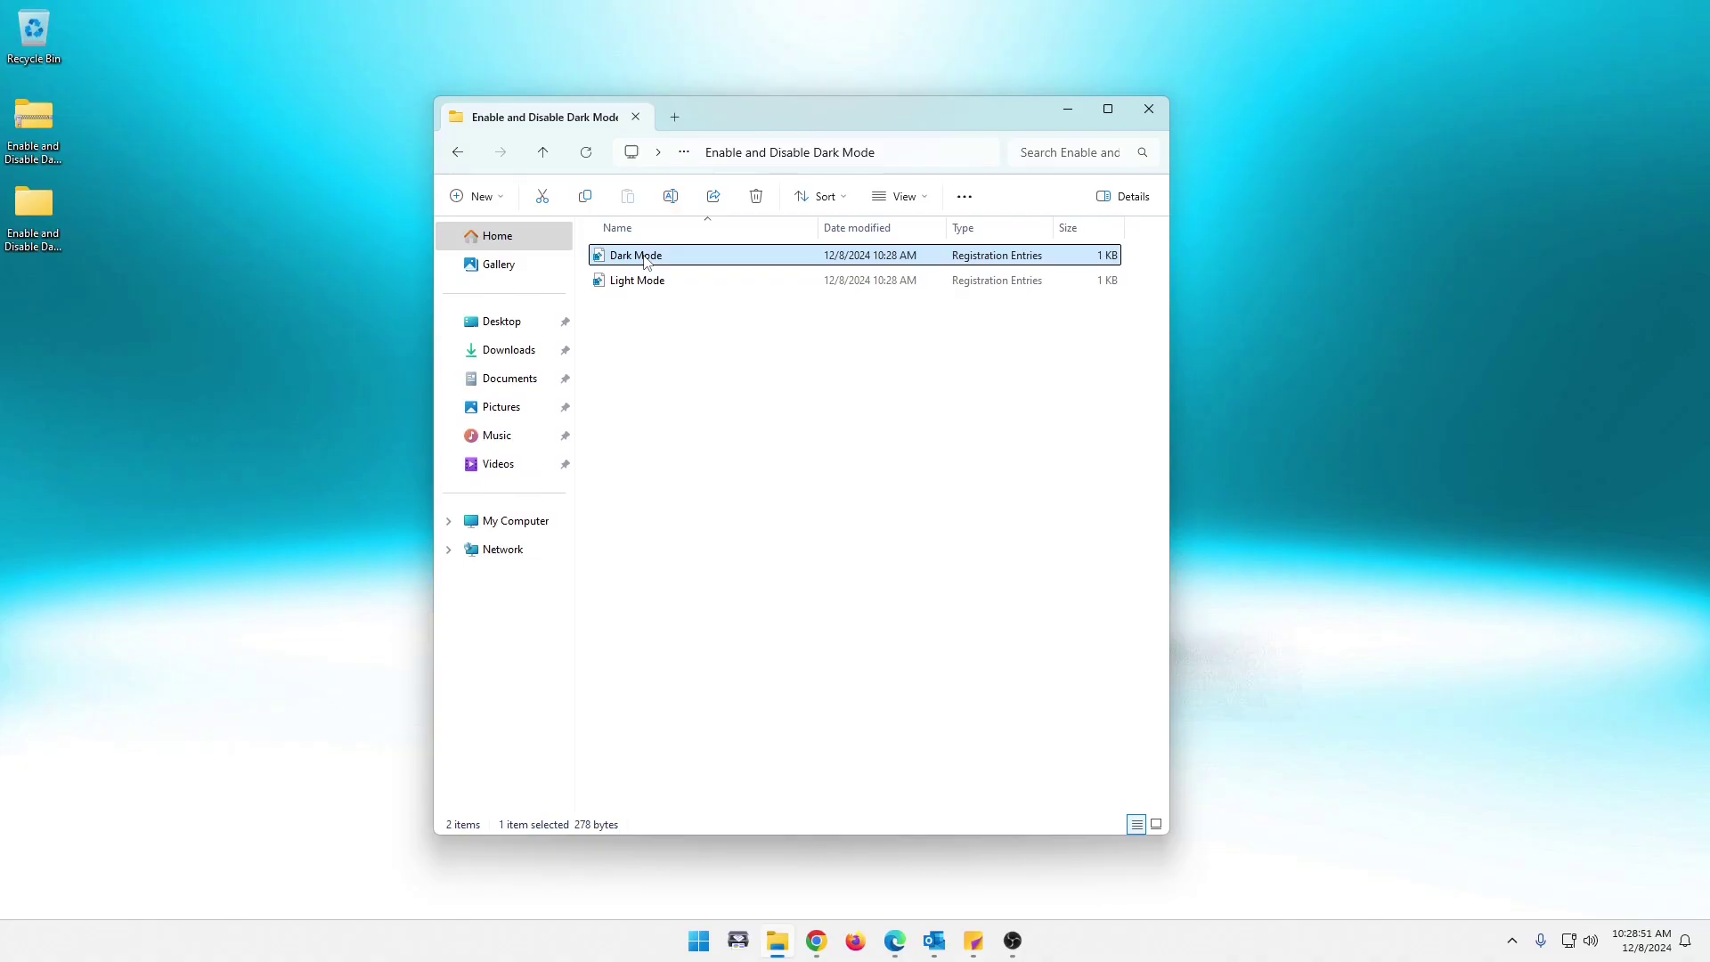
pyautogui.rightClick(715, 259)
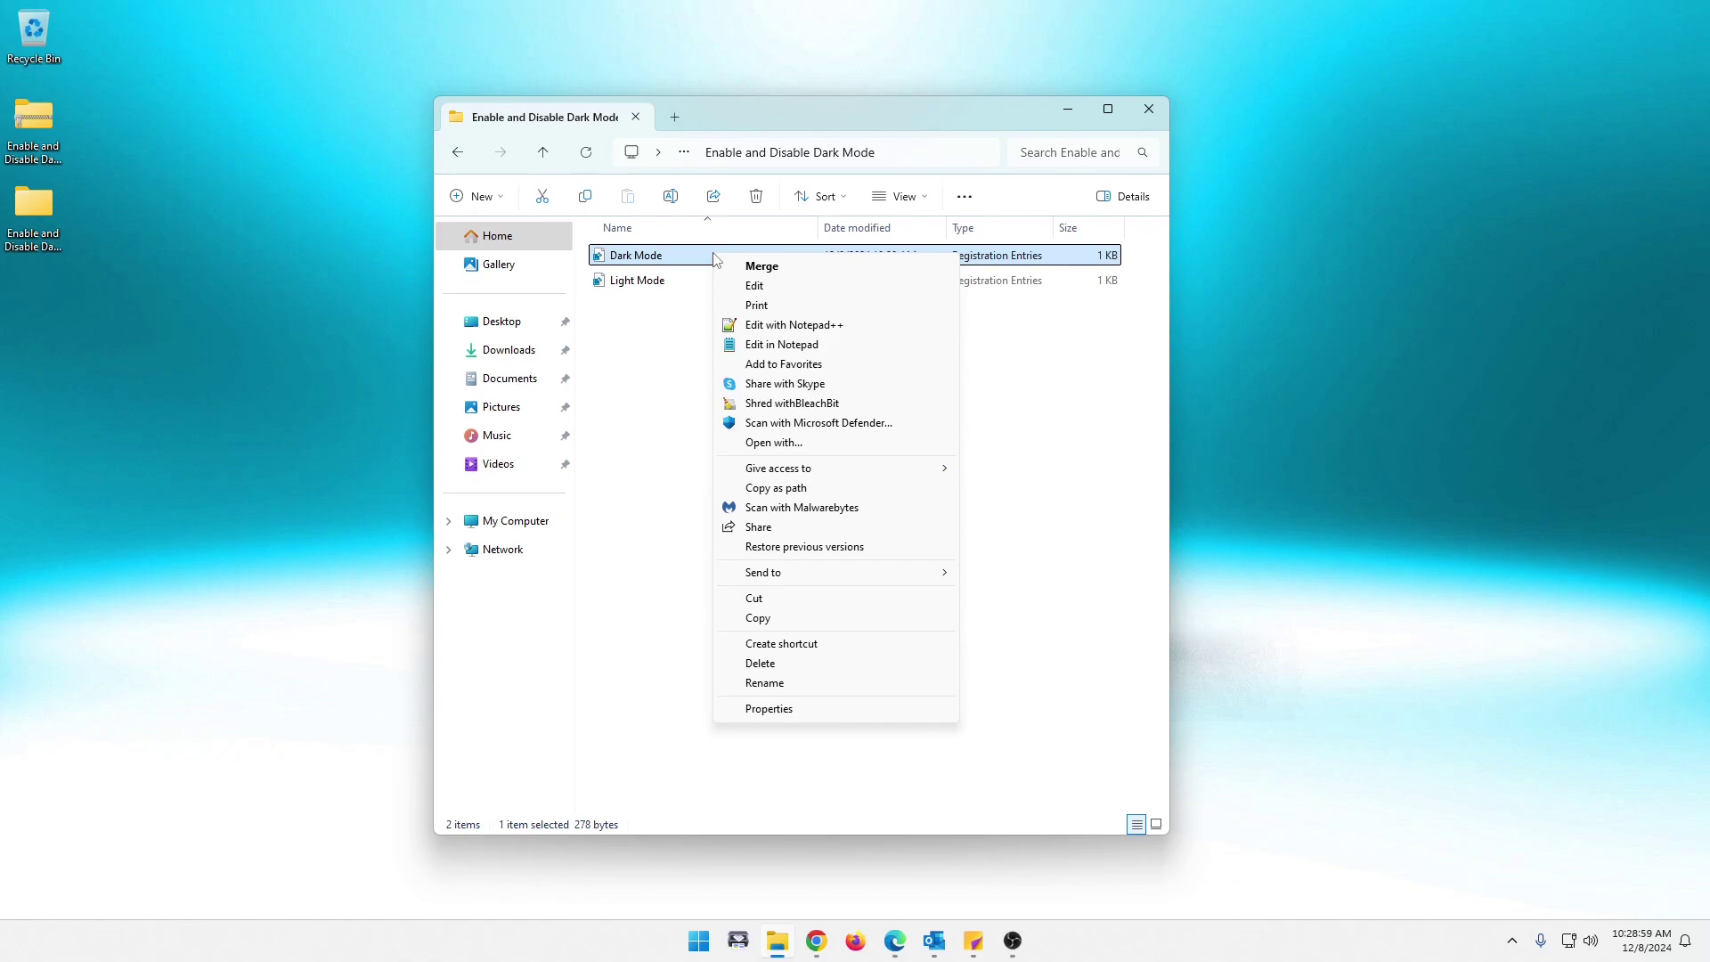
pyautogui.click(799, 327)
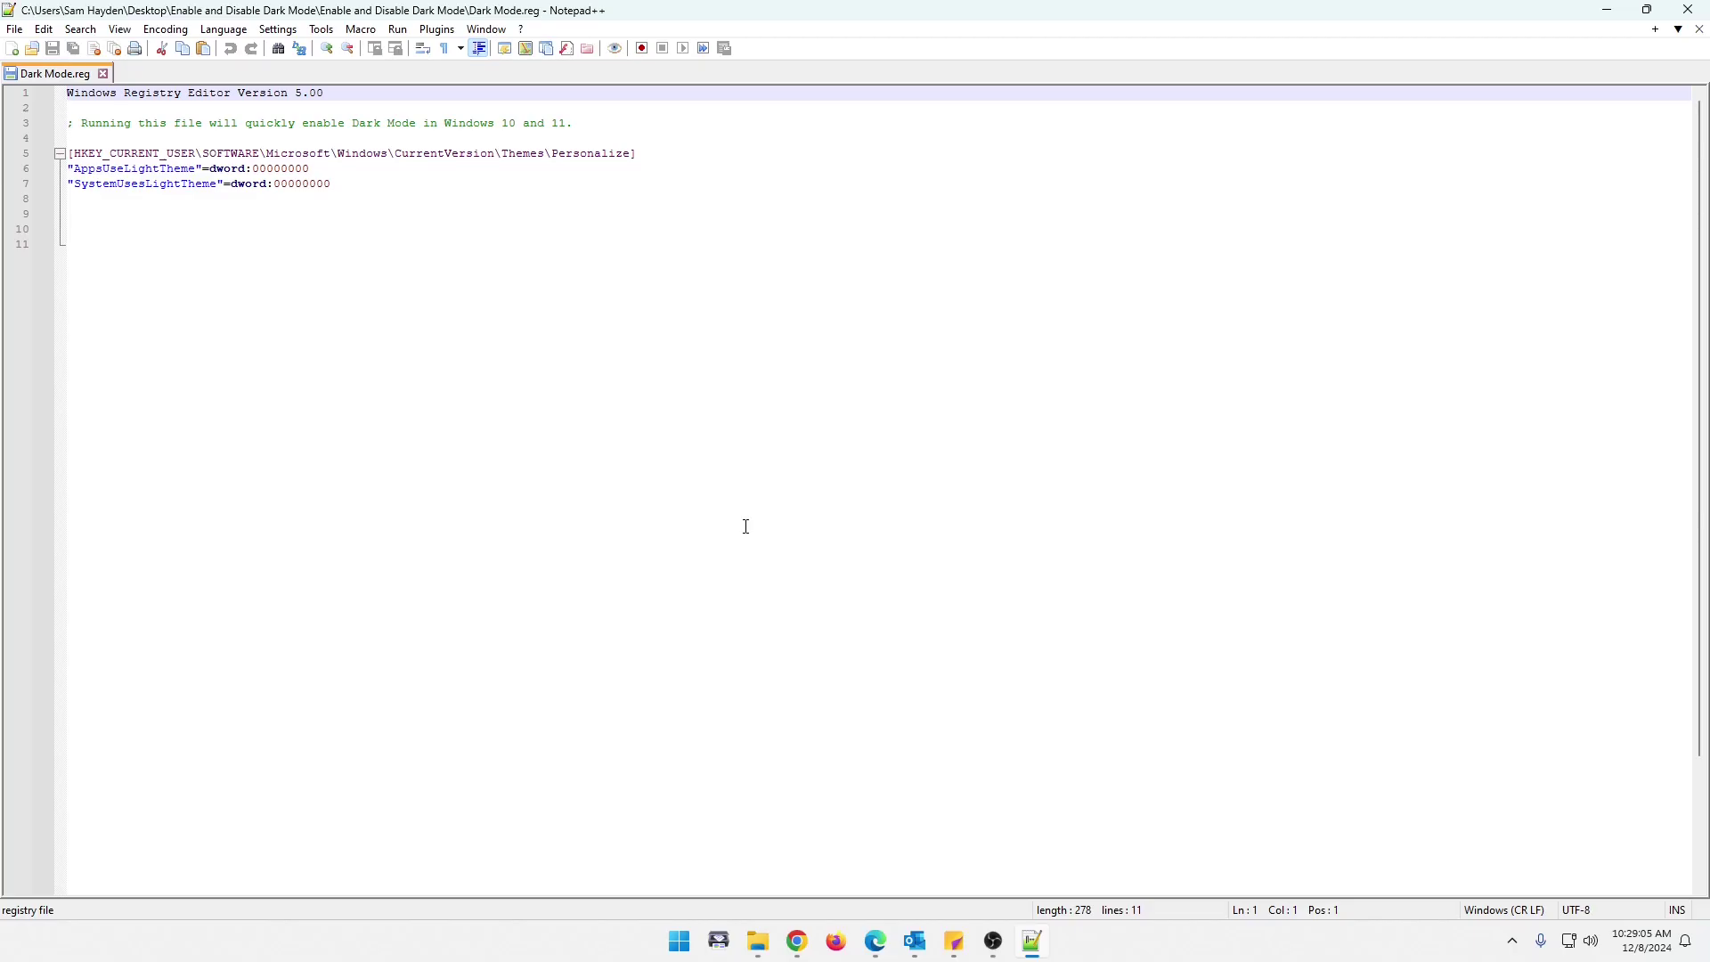
pyautogui.scroll(-4, 664, 497)
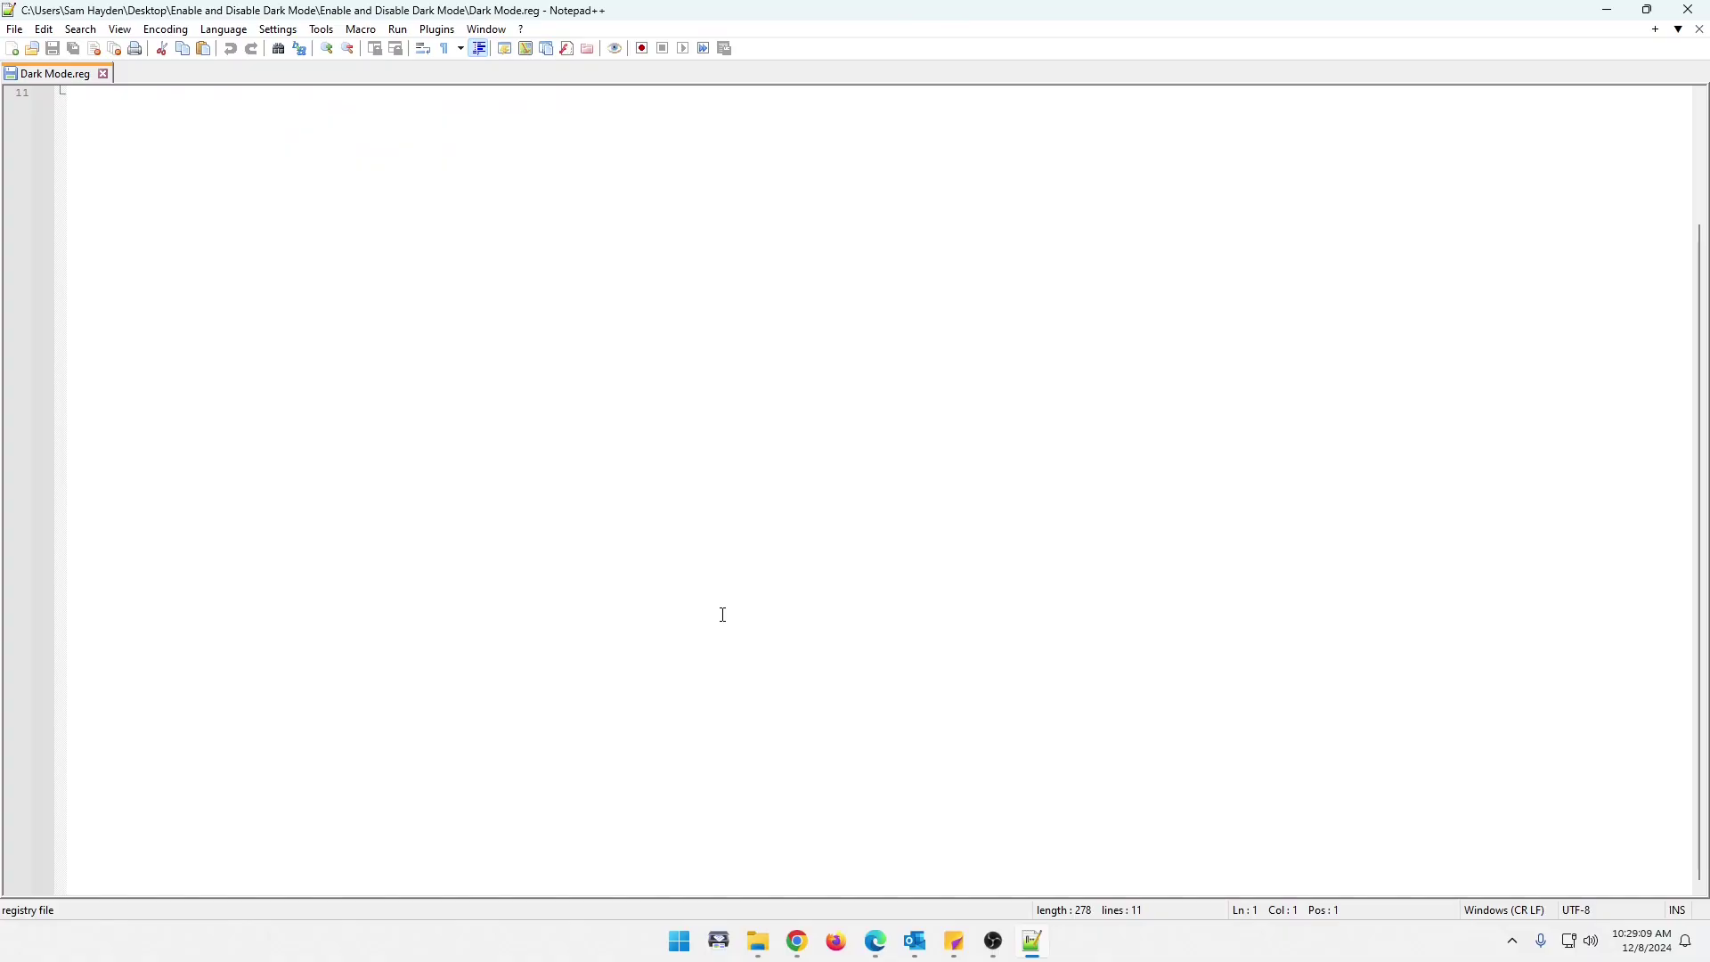
pyautogui.hotkey('ctrl', 'a')
pyautogui.click(529, 685)
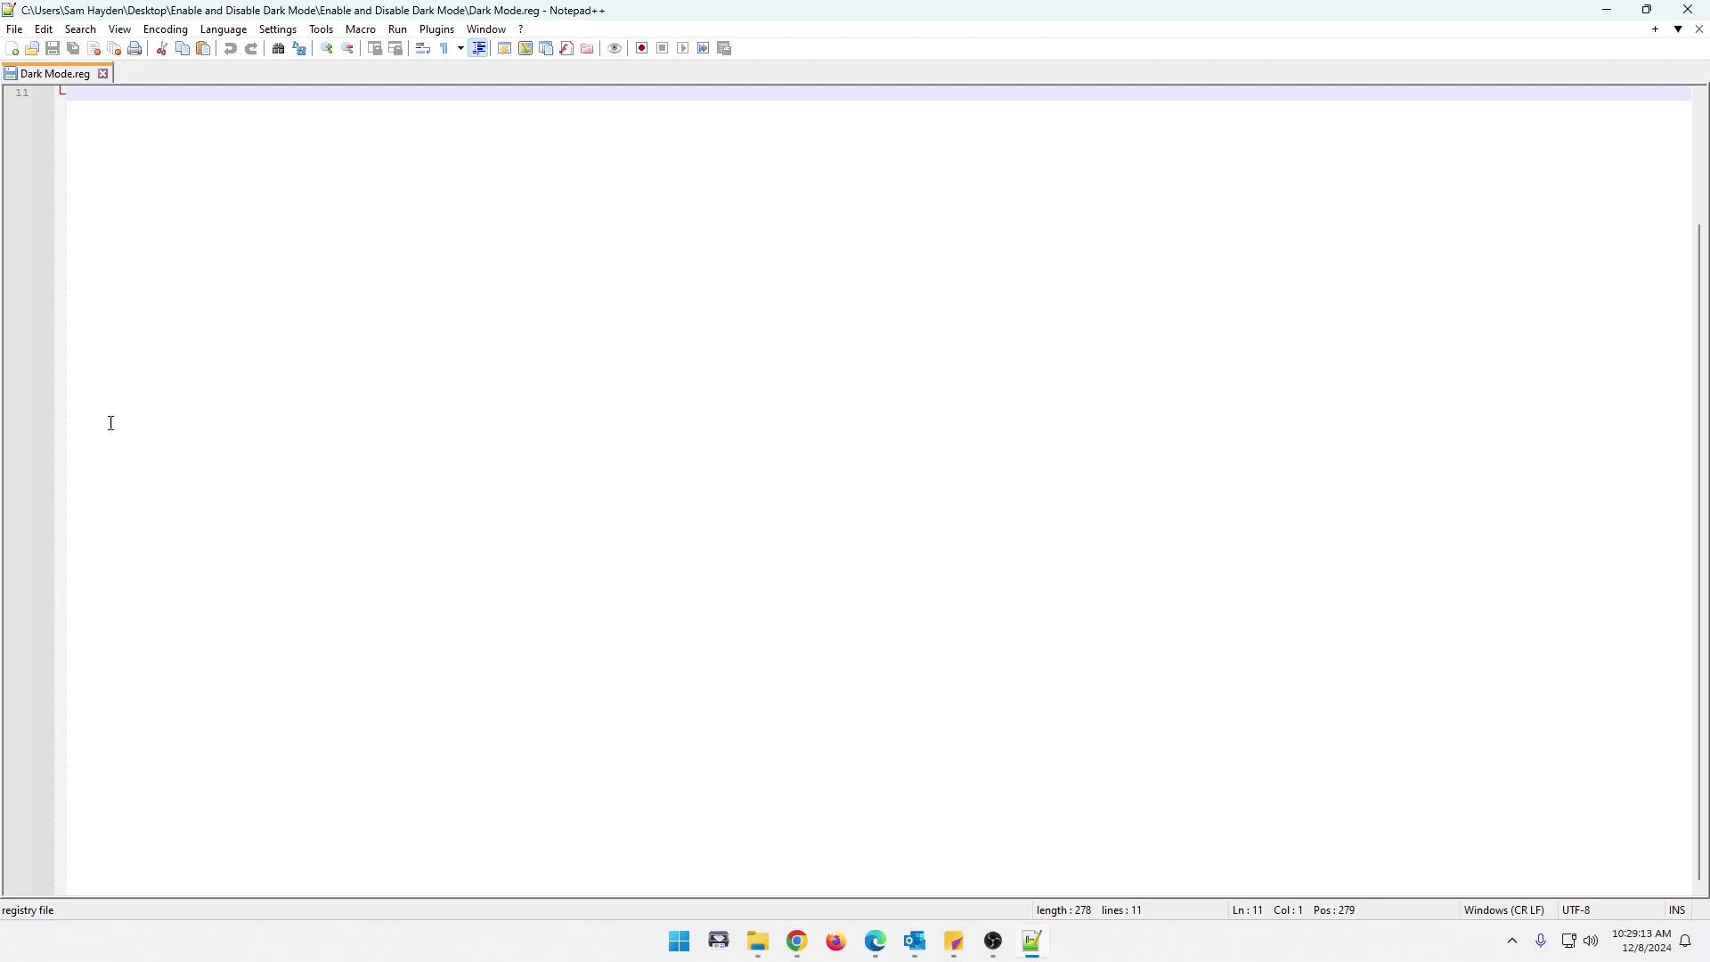
pyautogui.scroll(4, 194, 504)
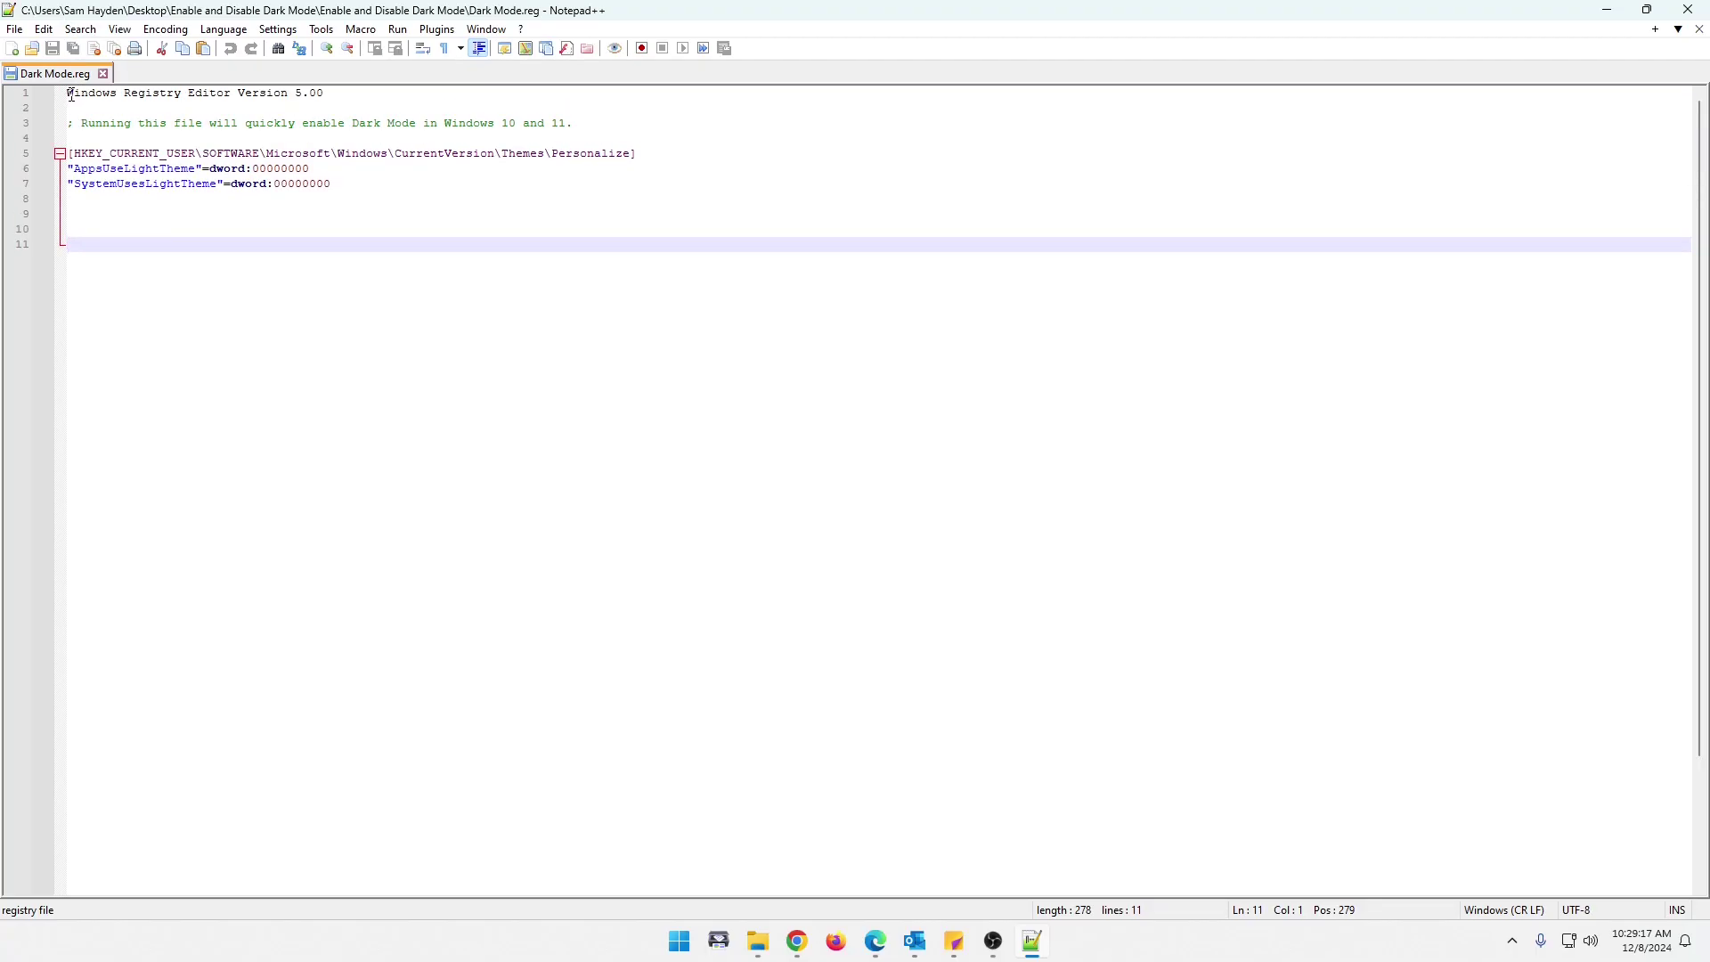
pyautogui.hotkey('ctrl', 'a')
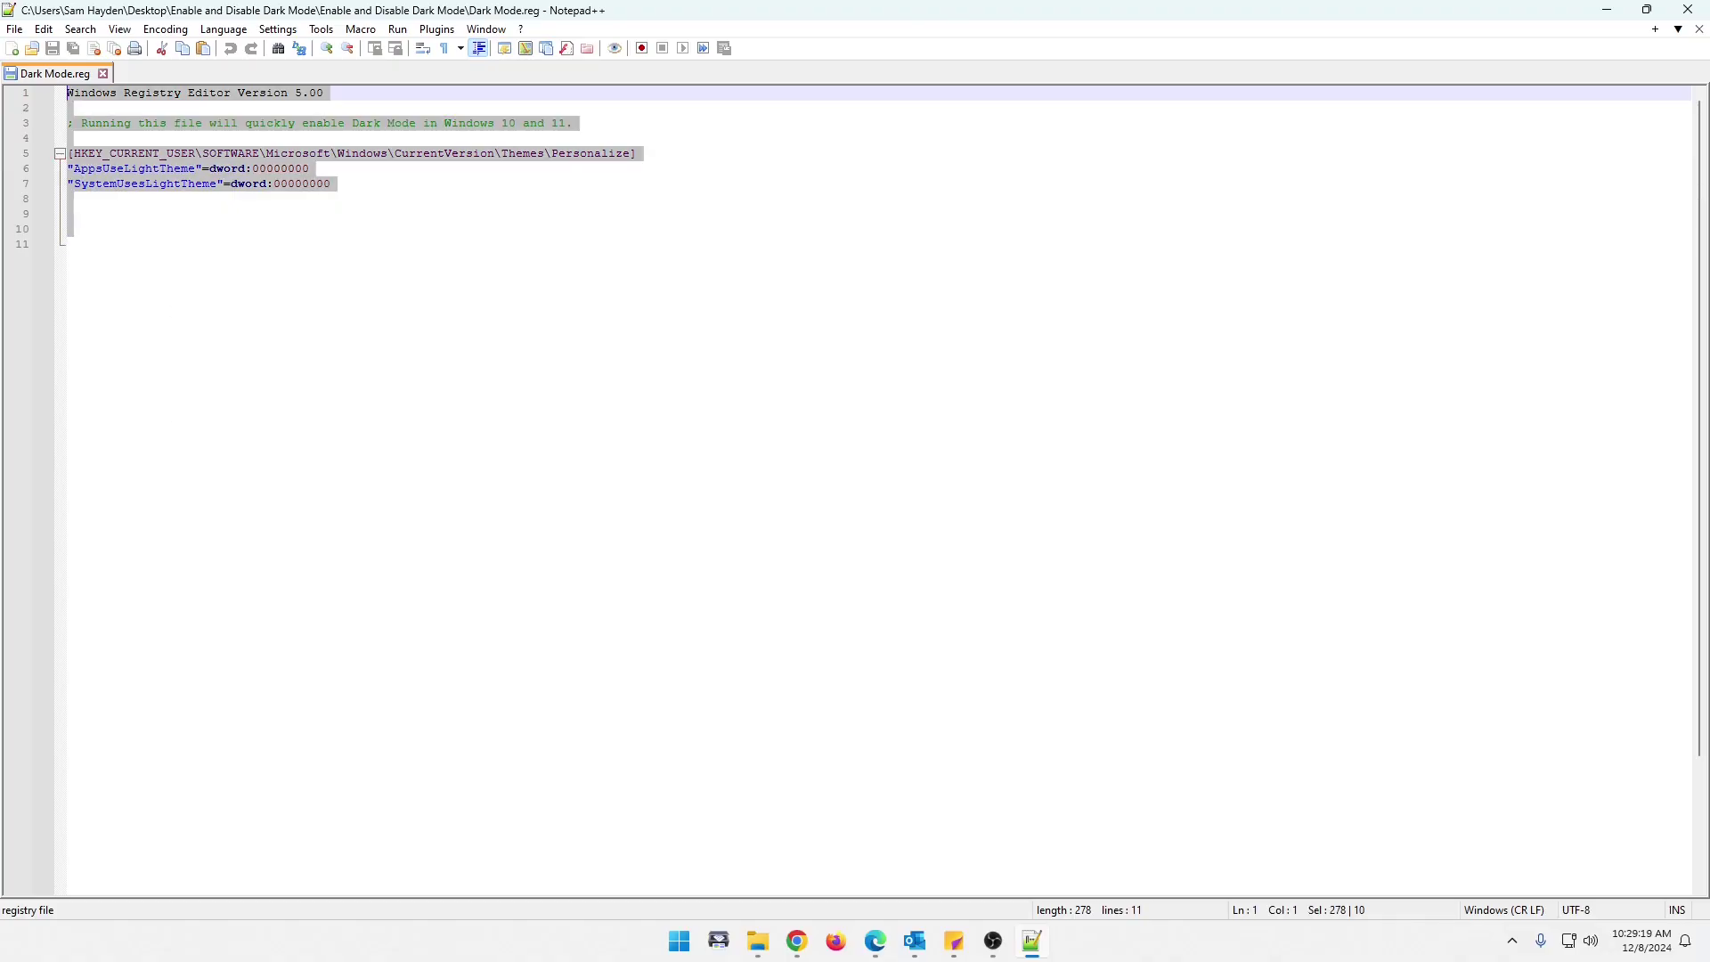
pyautogui.scroll(-4, 241, 346)
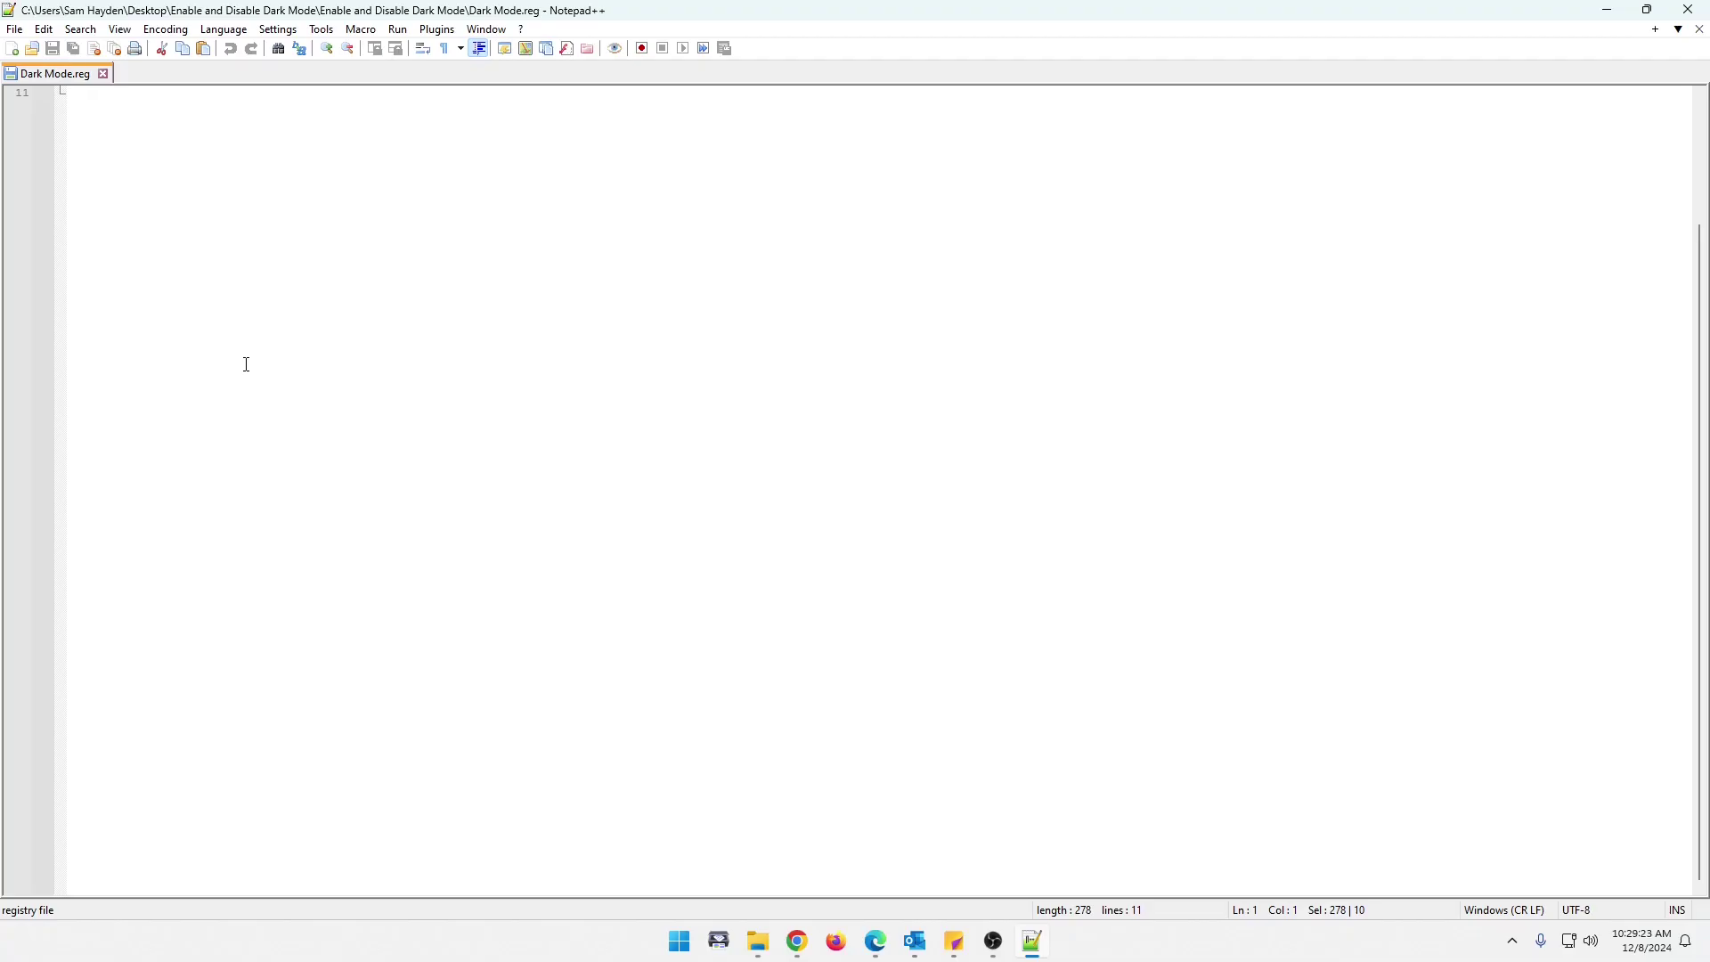
pyautogui.scroll(4, 247, 365)
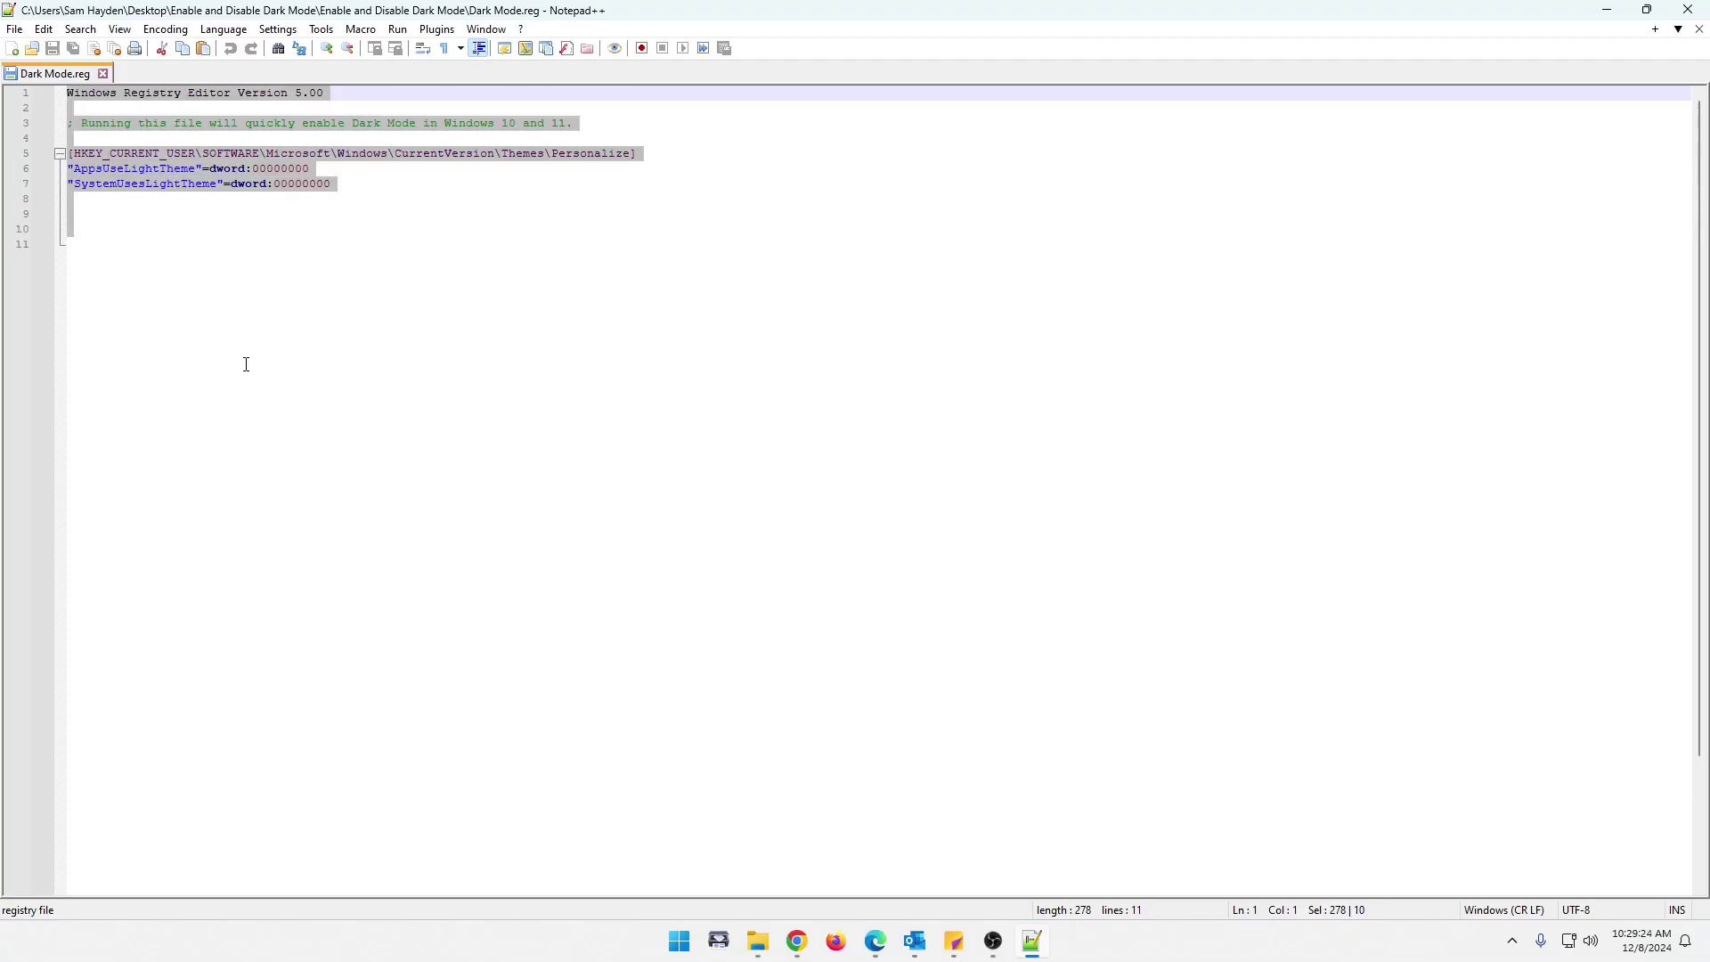
pyautogui.click(155, 215)
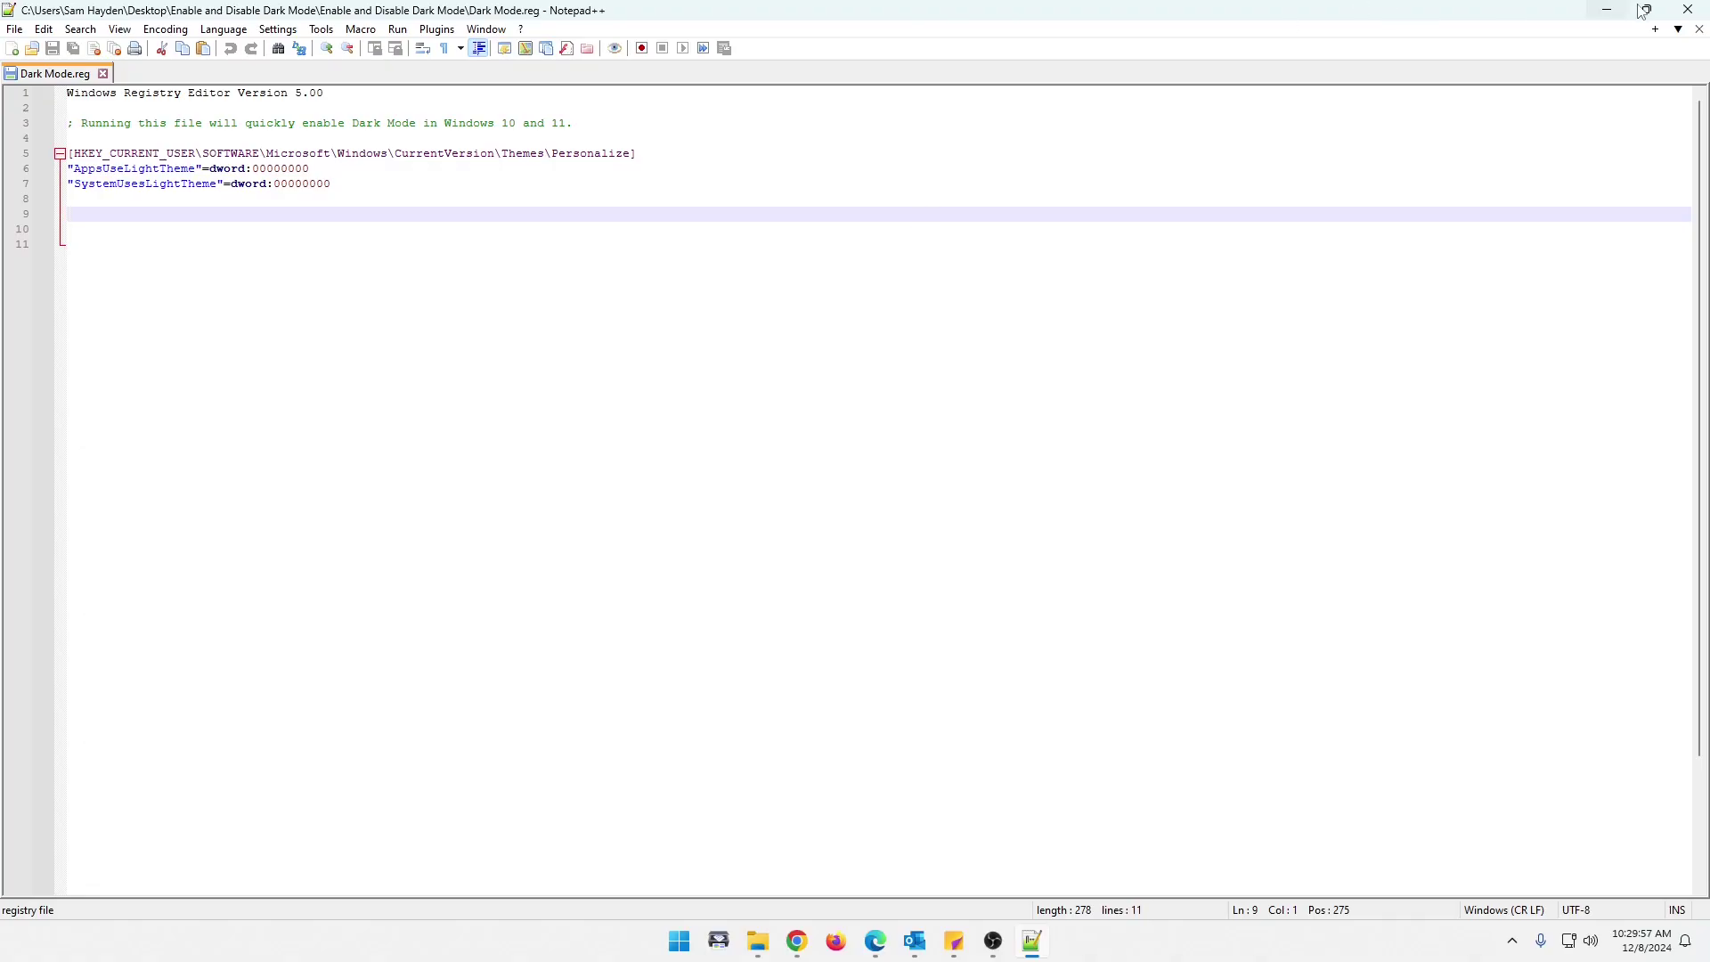
# Open Light Mode.reg in Notepad++, review its two dword:00000001 values, then close it.
pyautogui.click(1692, 10)
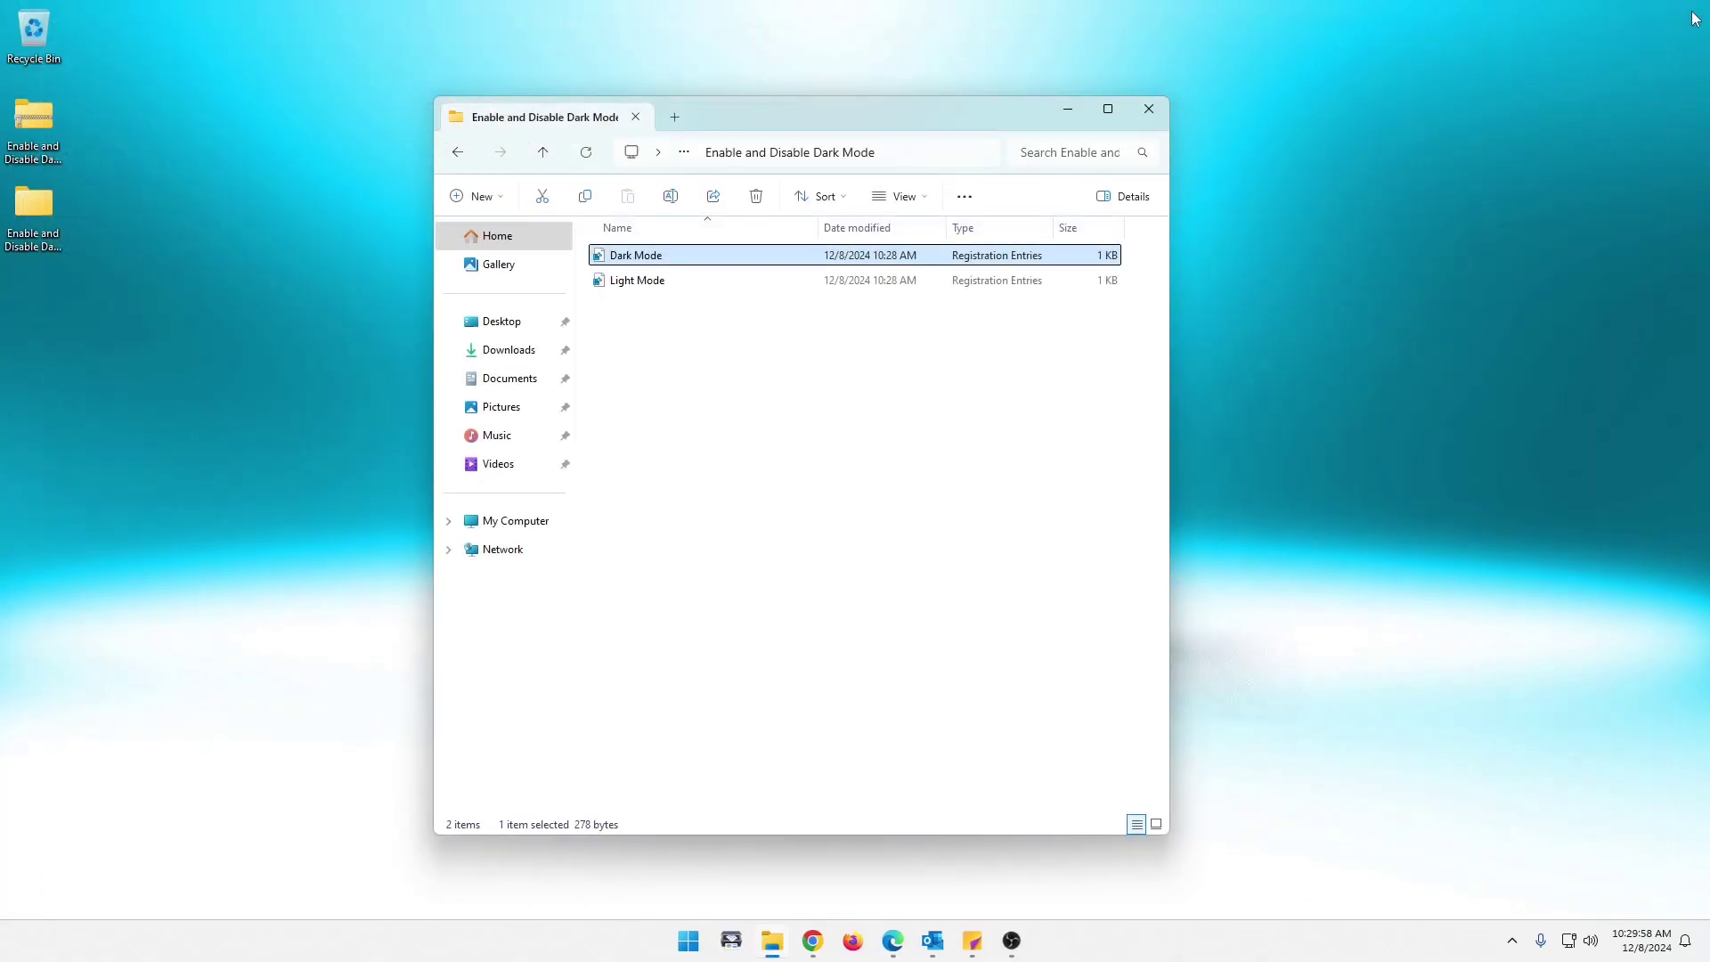
pyautogui.rightClick(639, 281)
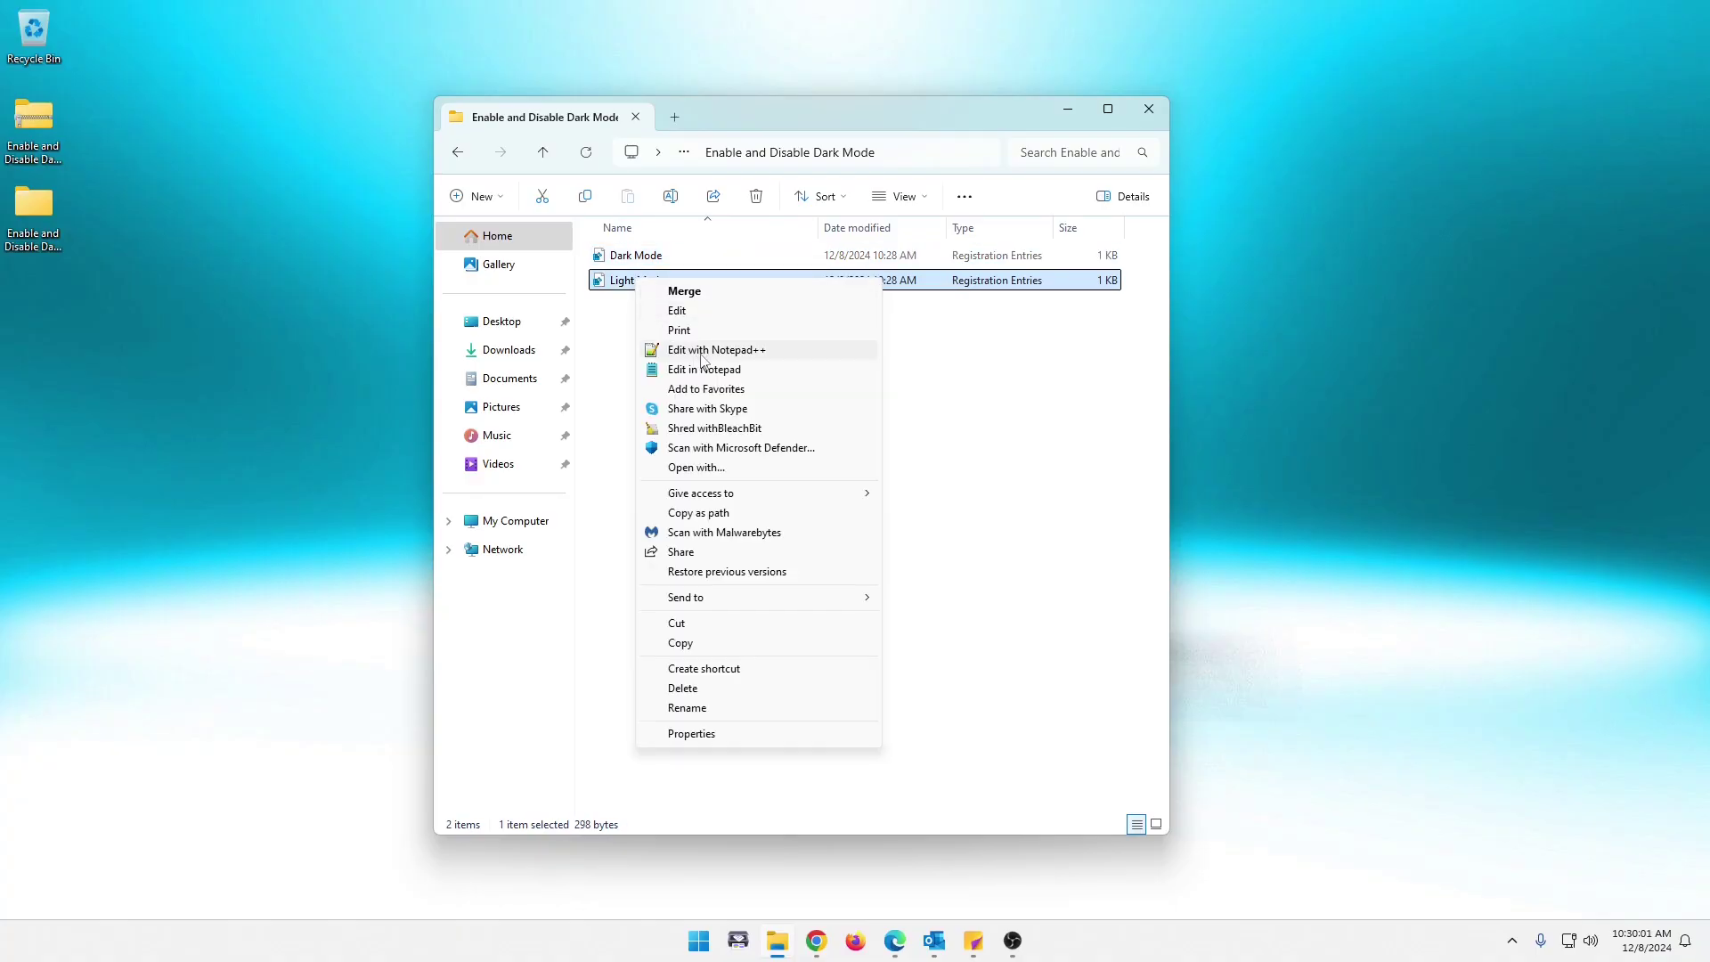
pyautogui.click(710, 350)
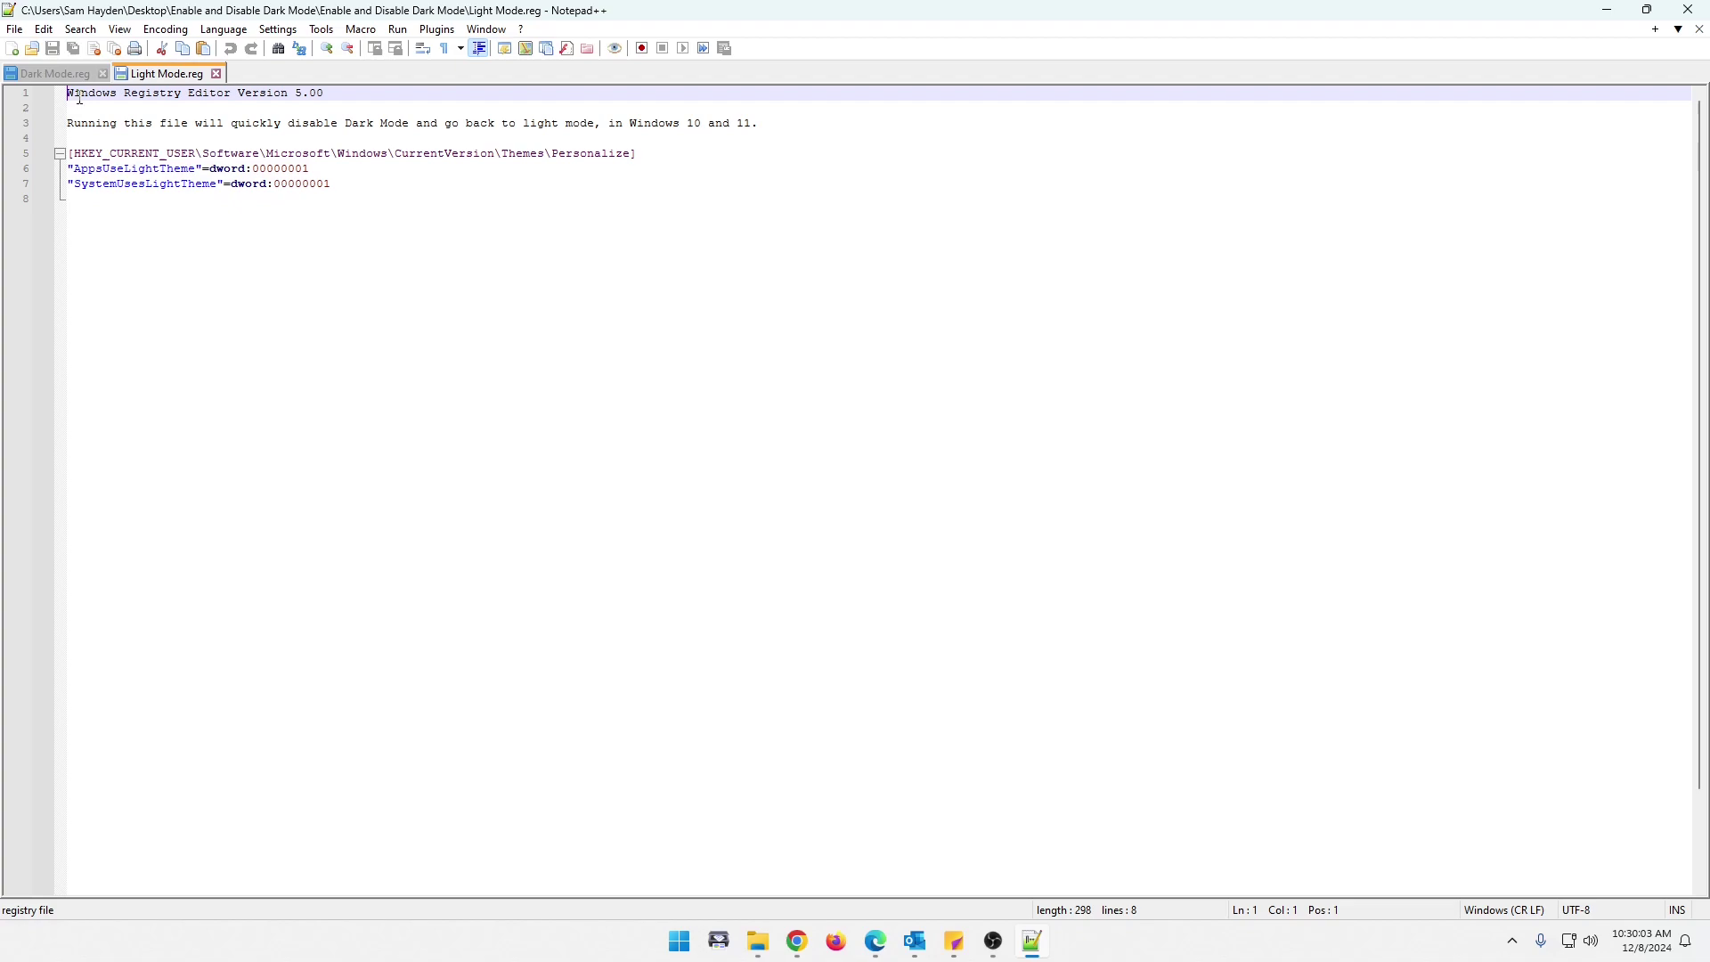
pyautogui.click(76, 96)
pyautogui.hotkey('ctrl', 'a')
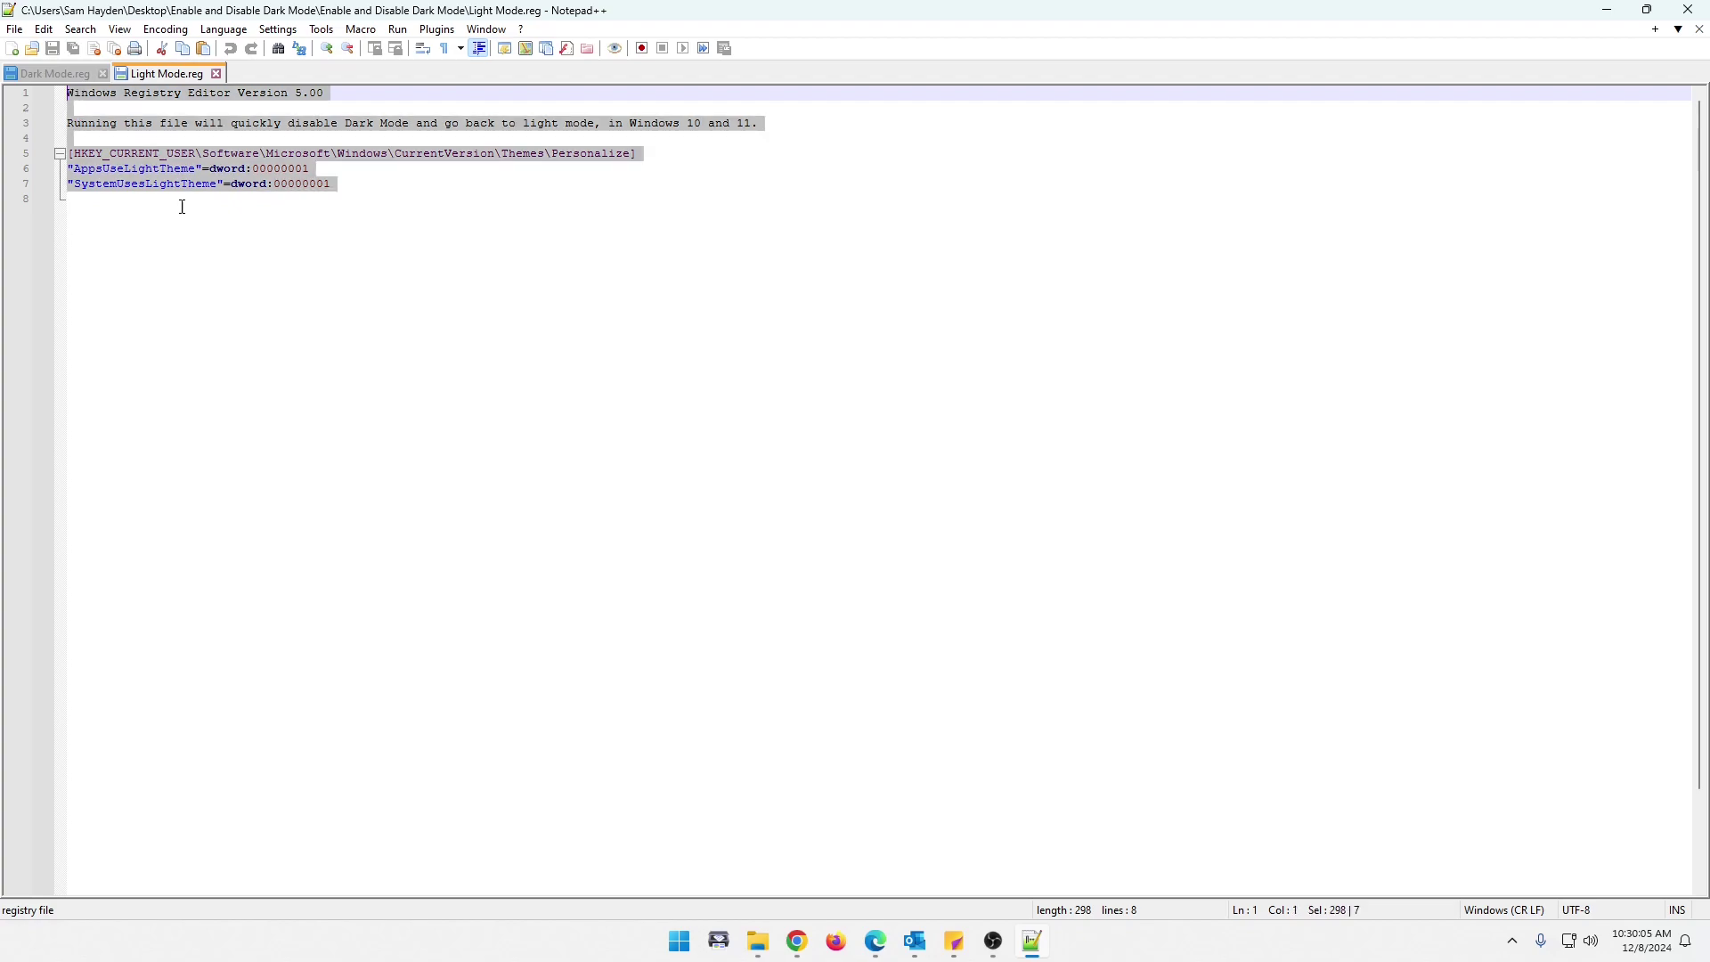
pyautogui.scroll(-3, 399, 341)
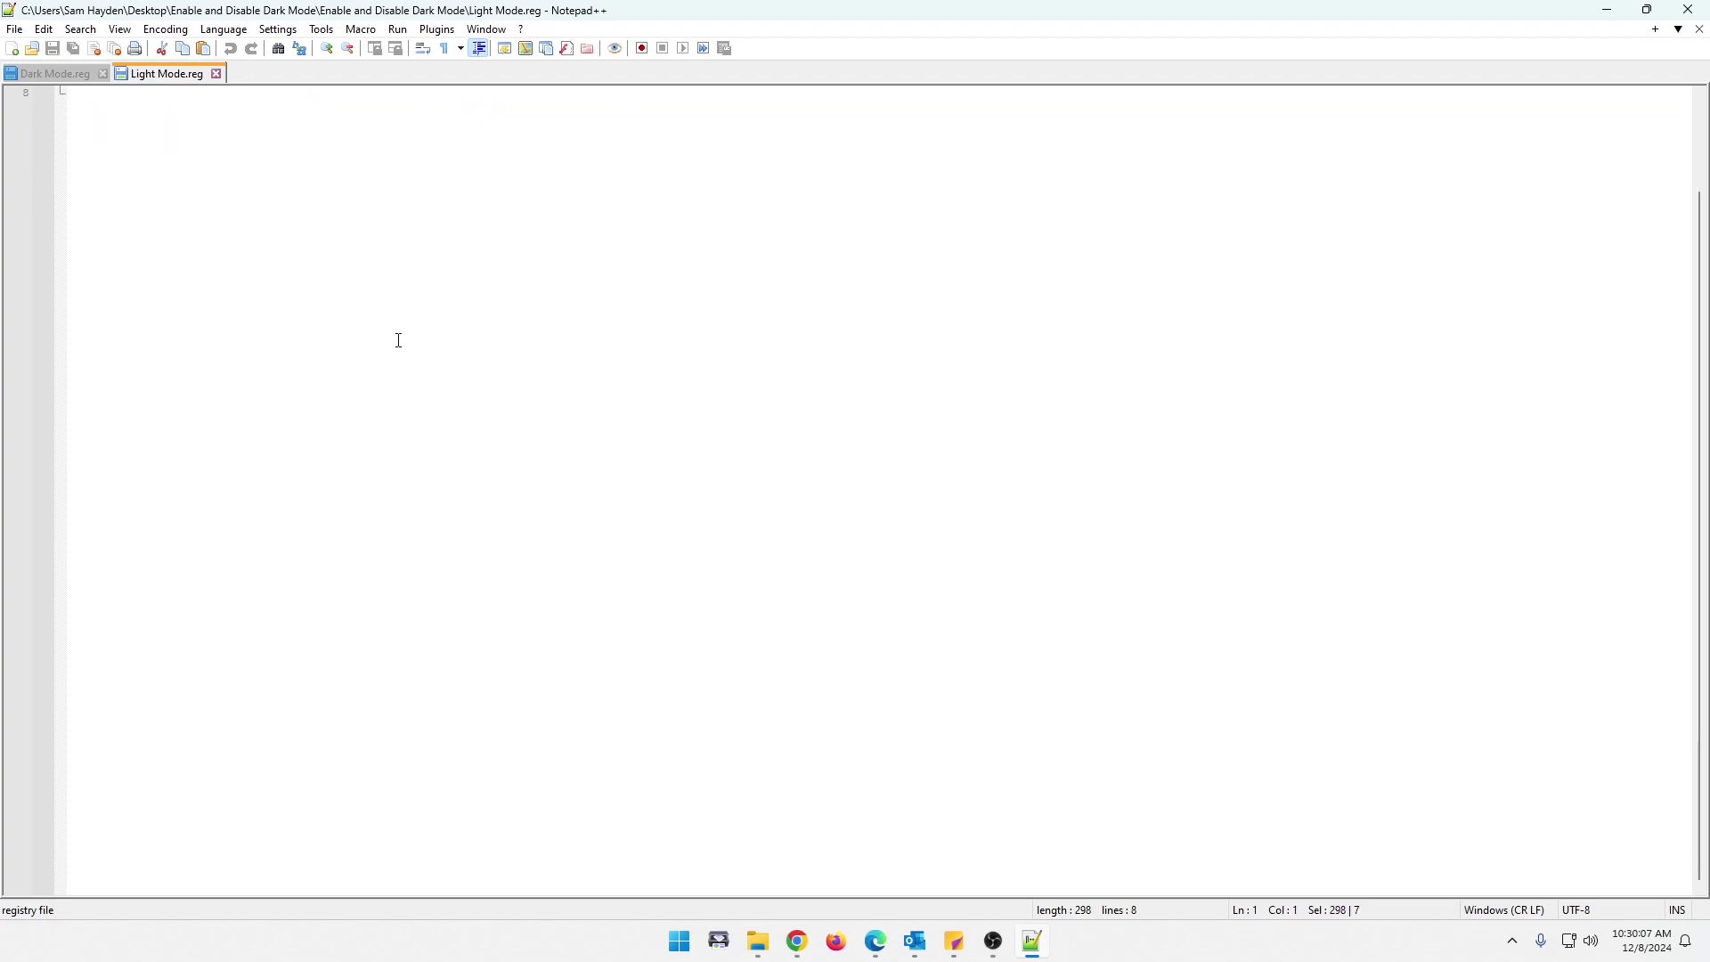
pyautogui.scroll(3, 399, 341)
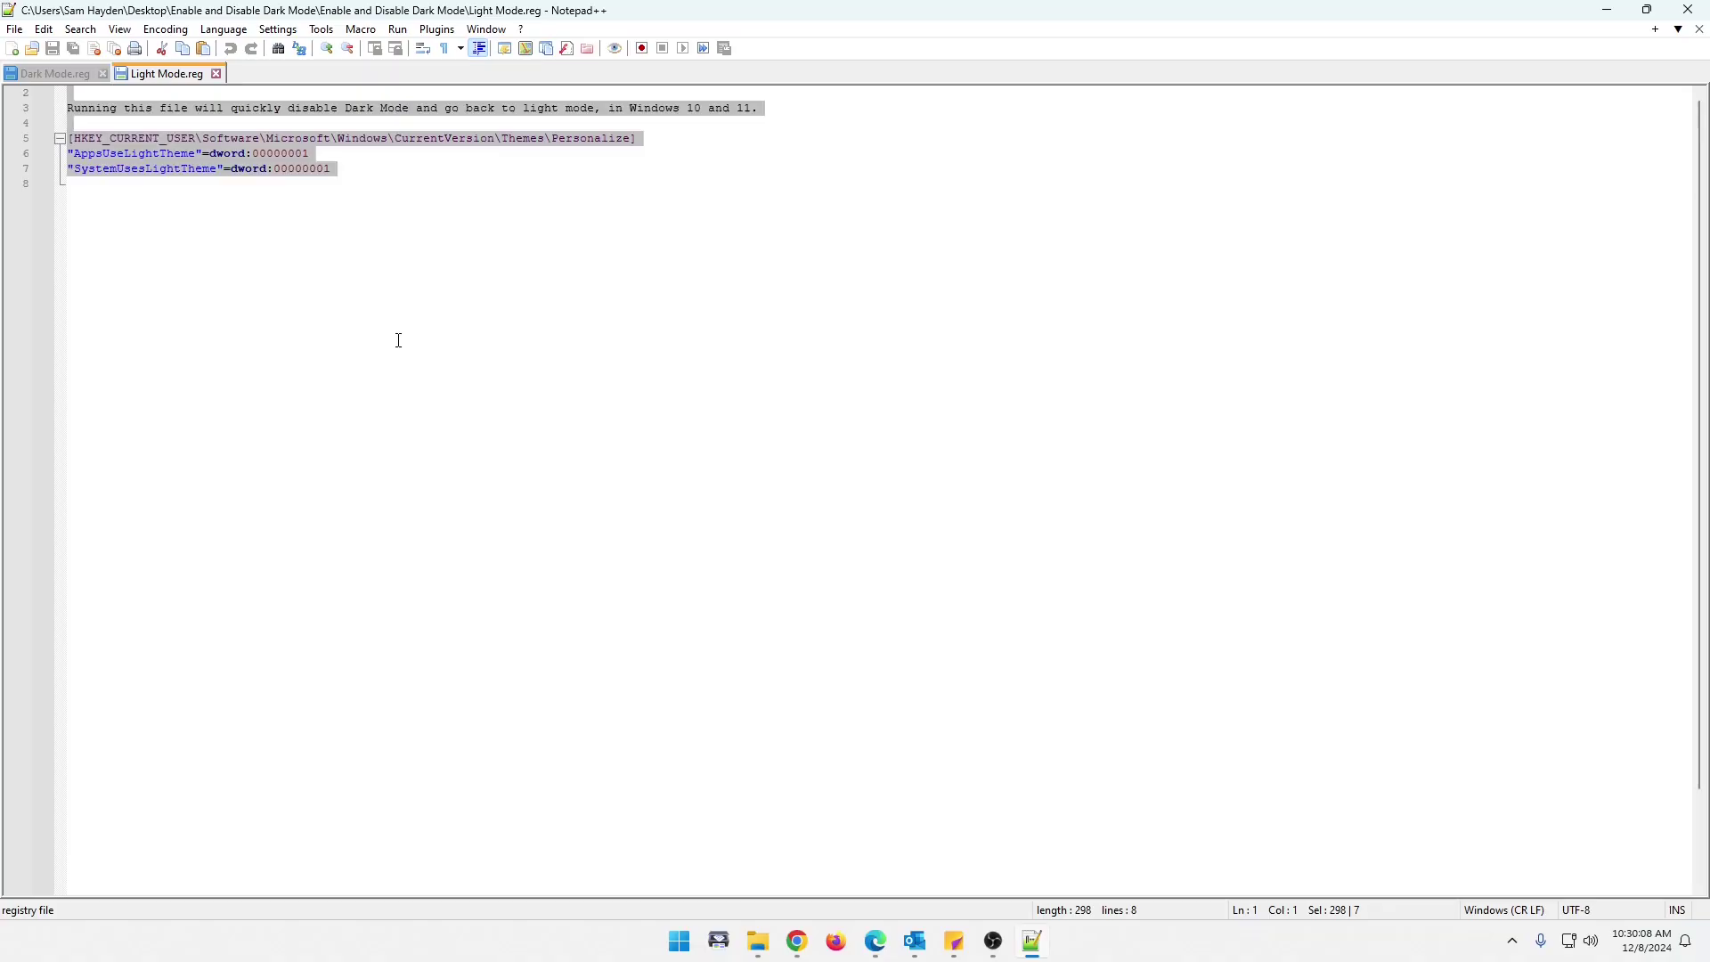
pyautogui.click(372, 185)
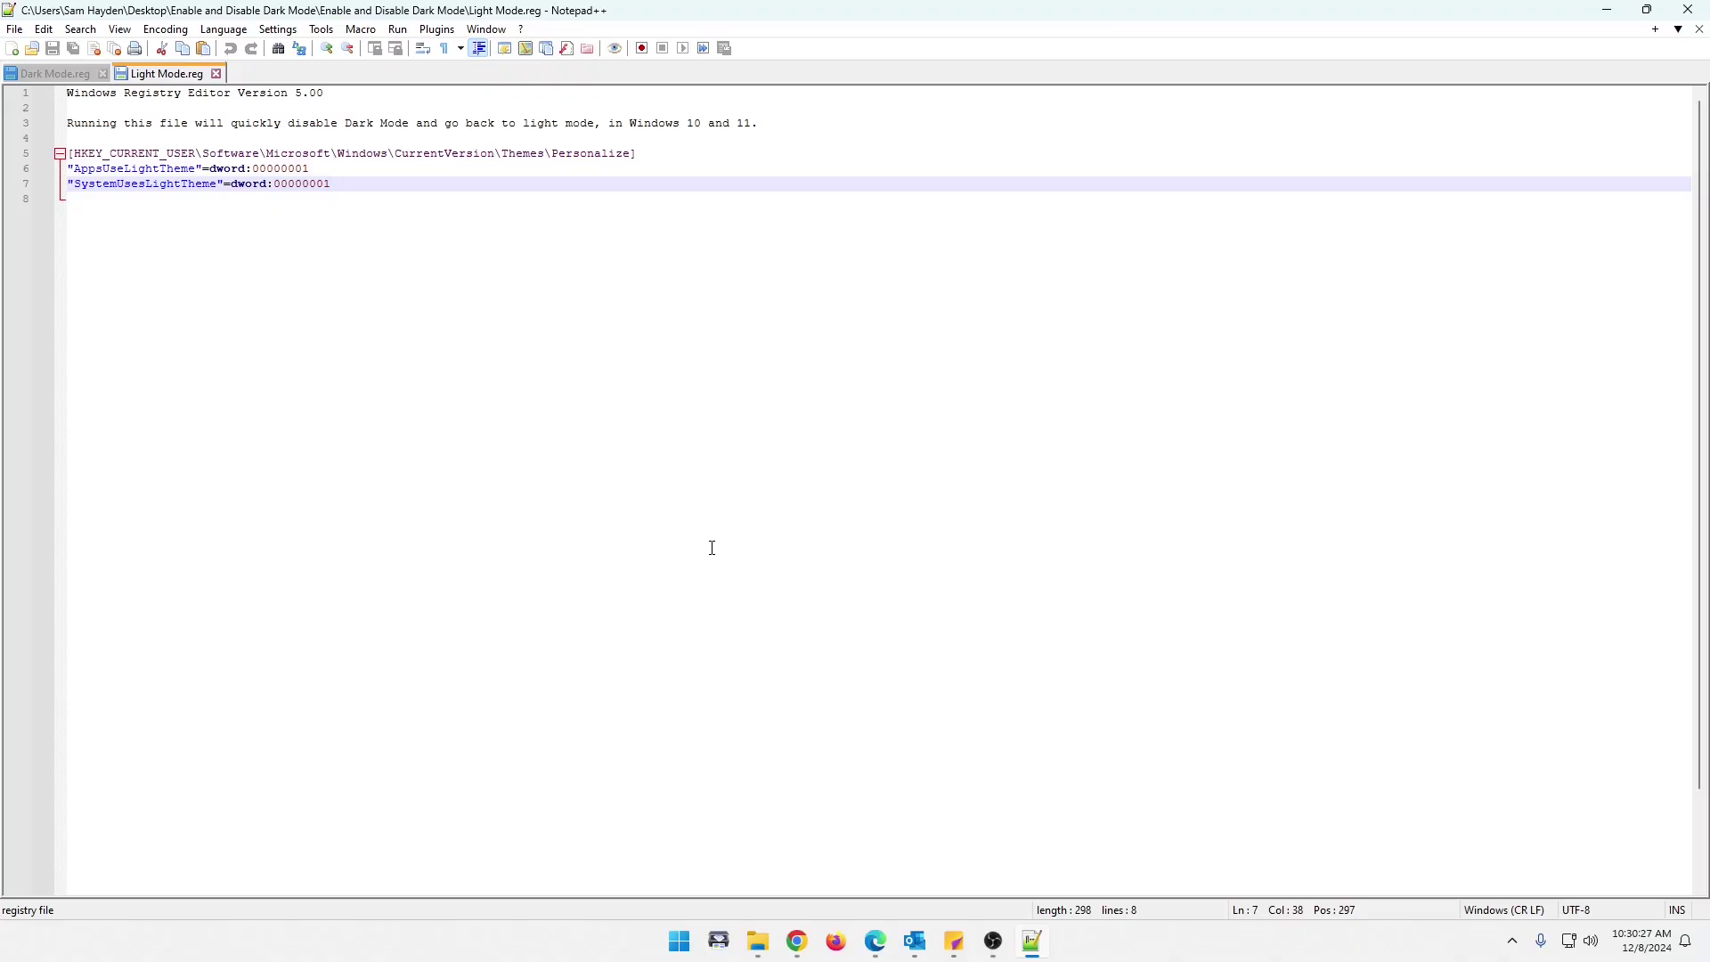
pyautogui.click(1688, 10)
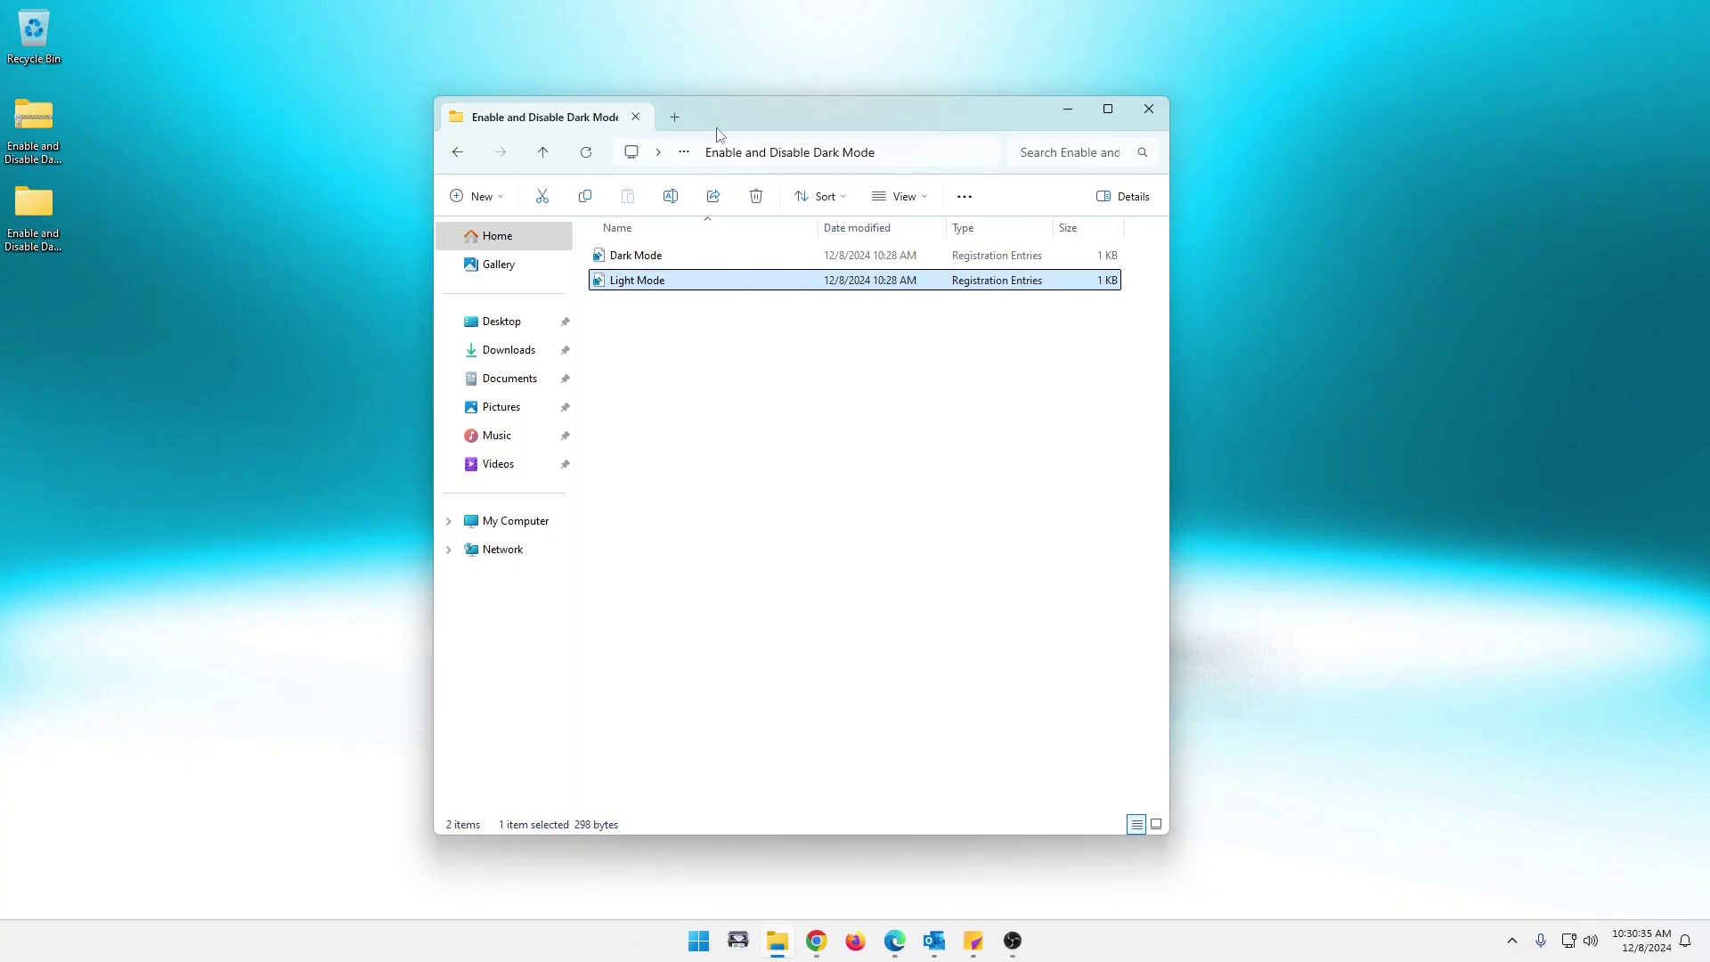
# Run Dark Mode.reg, approving the security warning and Registry Editor prompt, to switch to dark mode.
pyautogui.moveTo(778, 111); pyautogui.dragTo(750, 93)
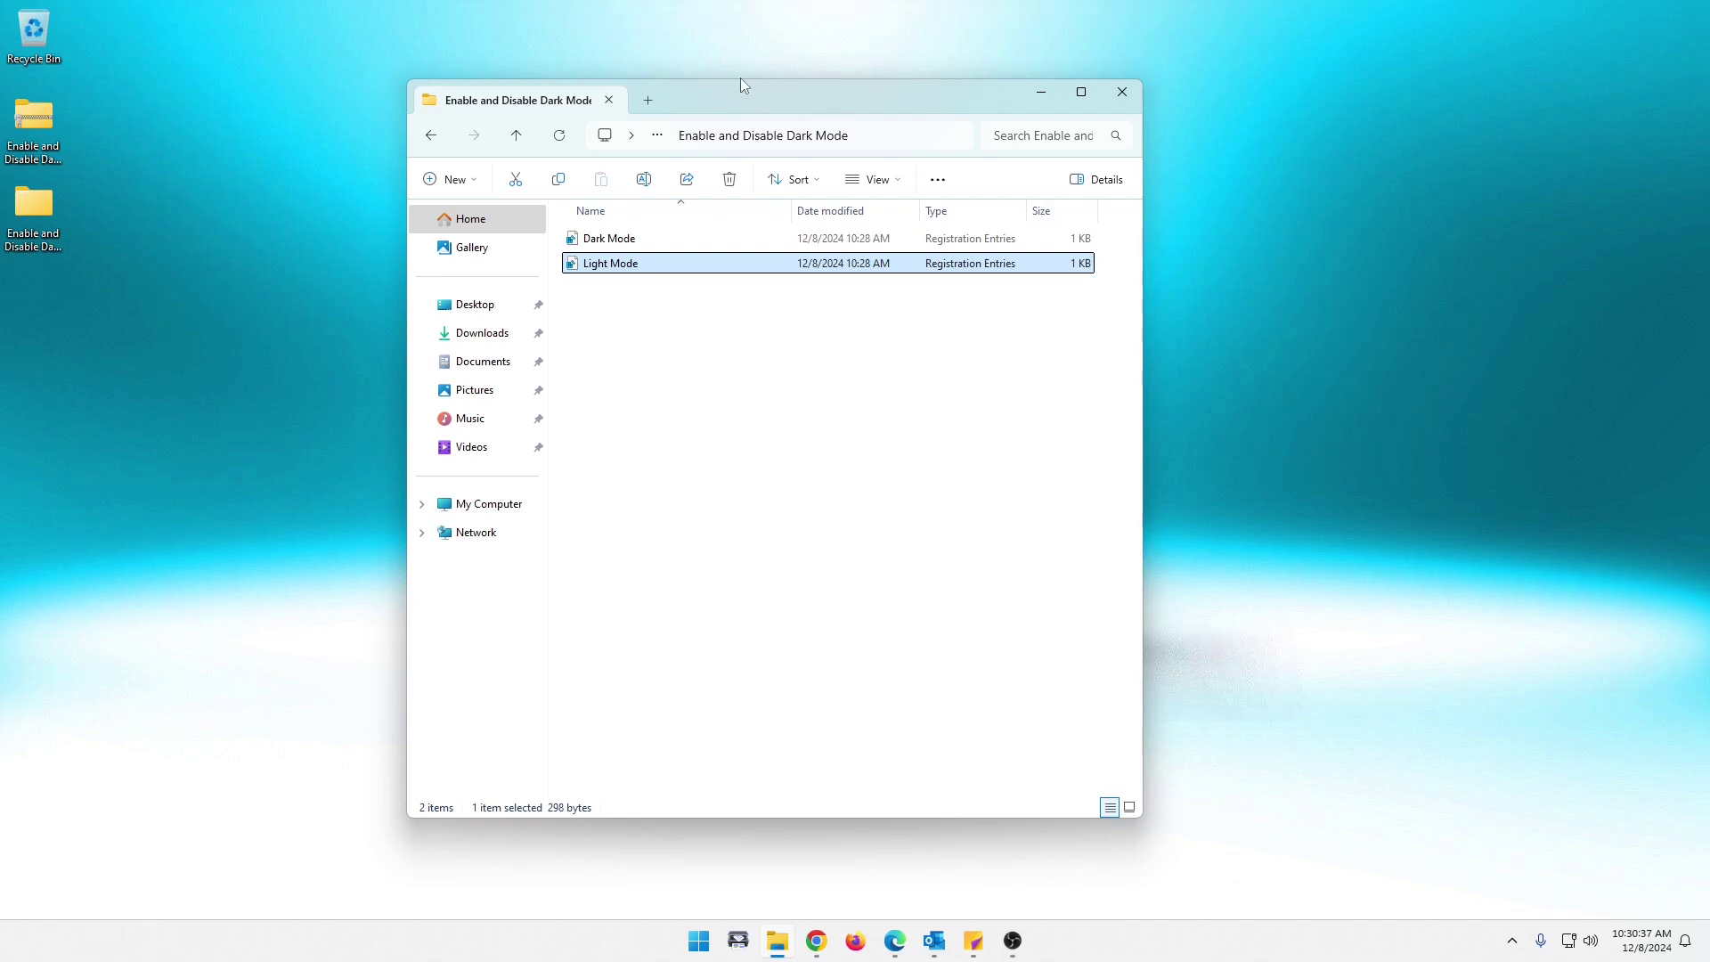
pyautogui.doubleClick(634, 240)
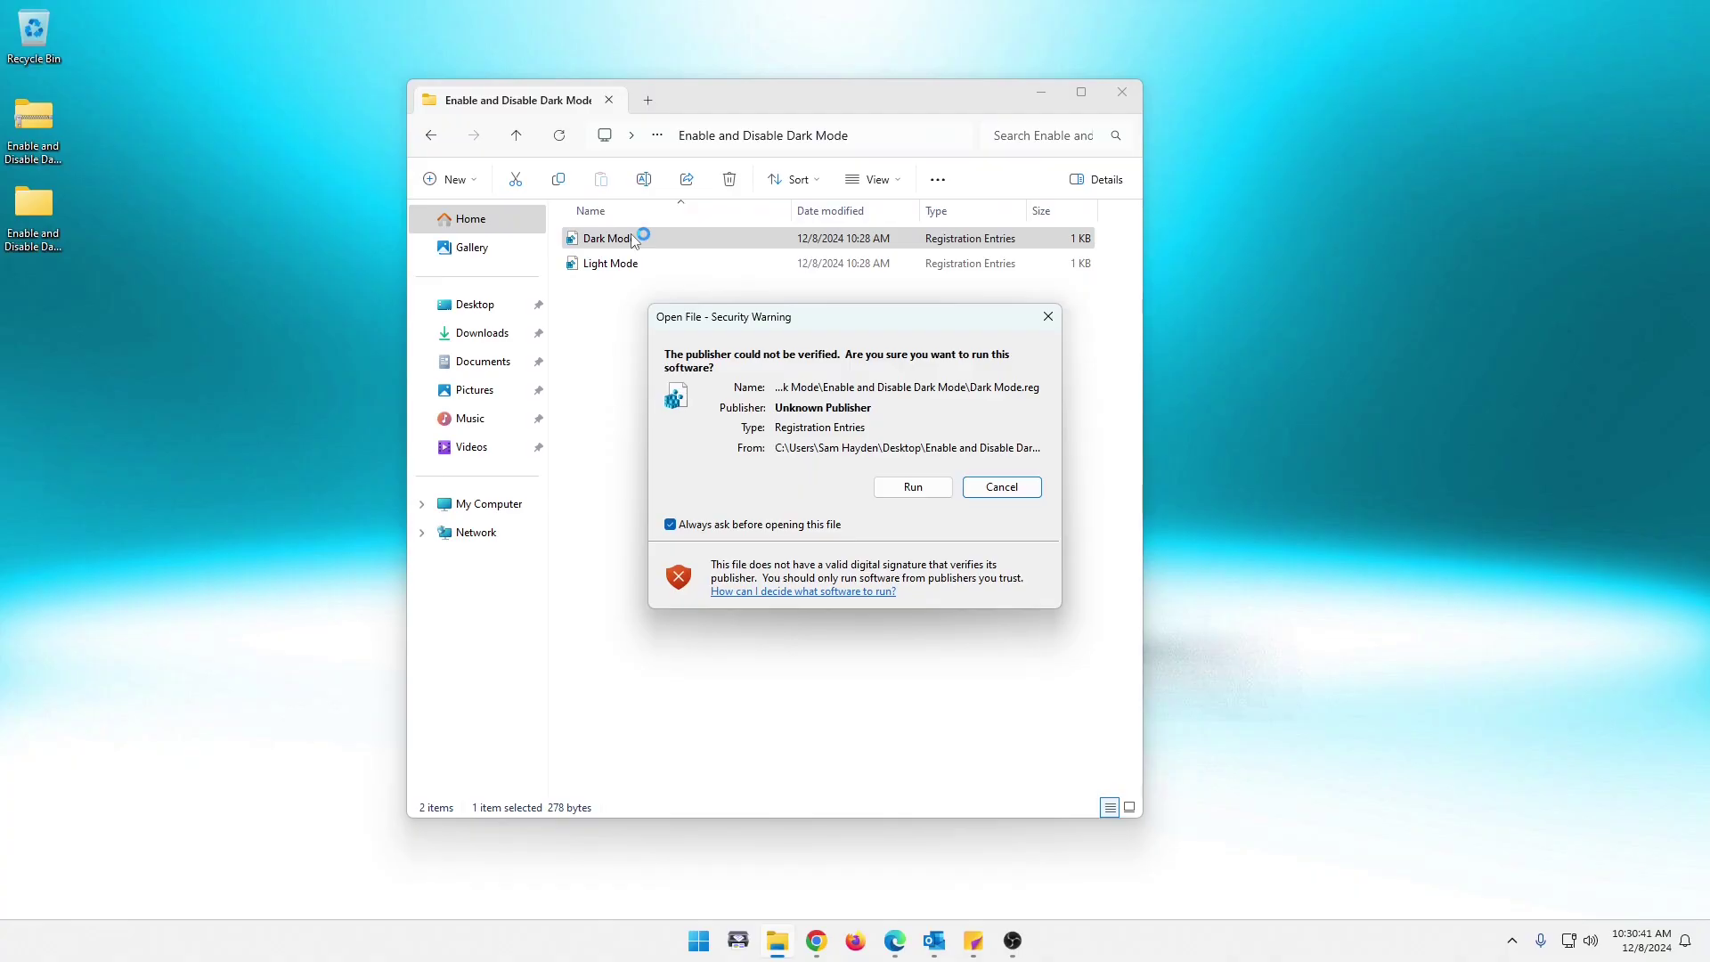
pyautogui.click(944, 489)
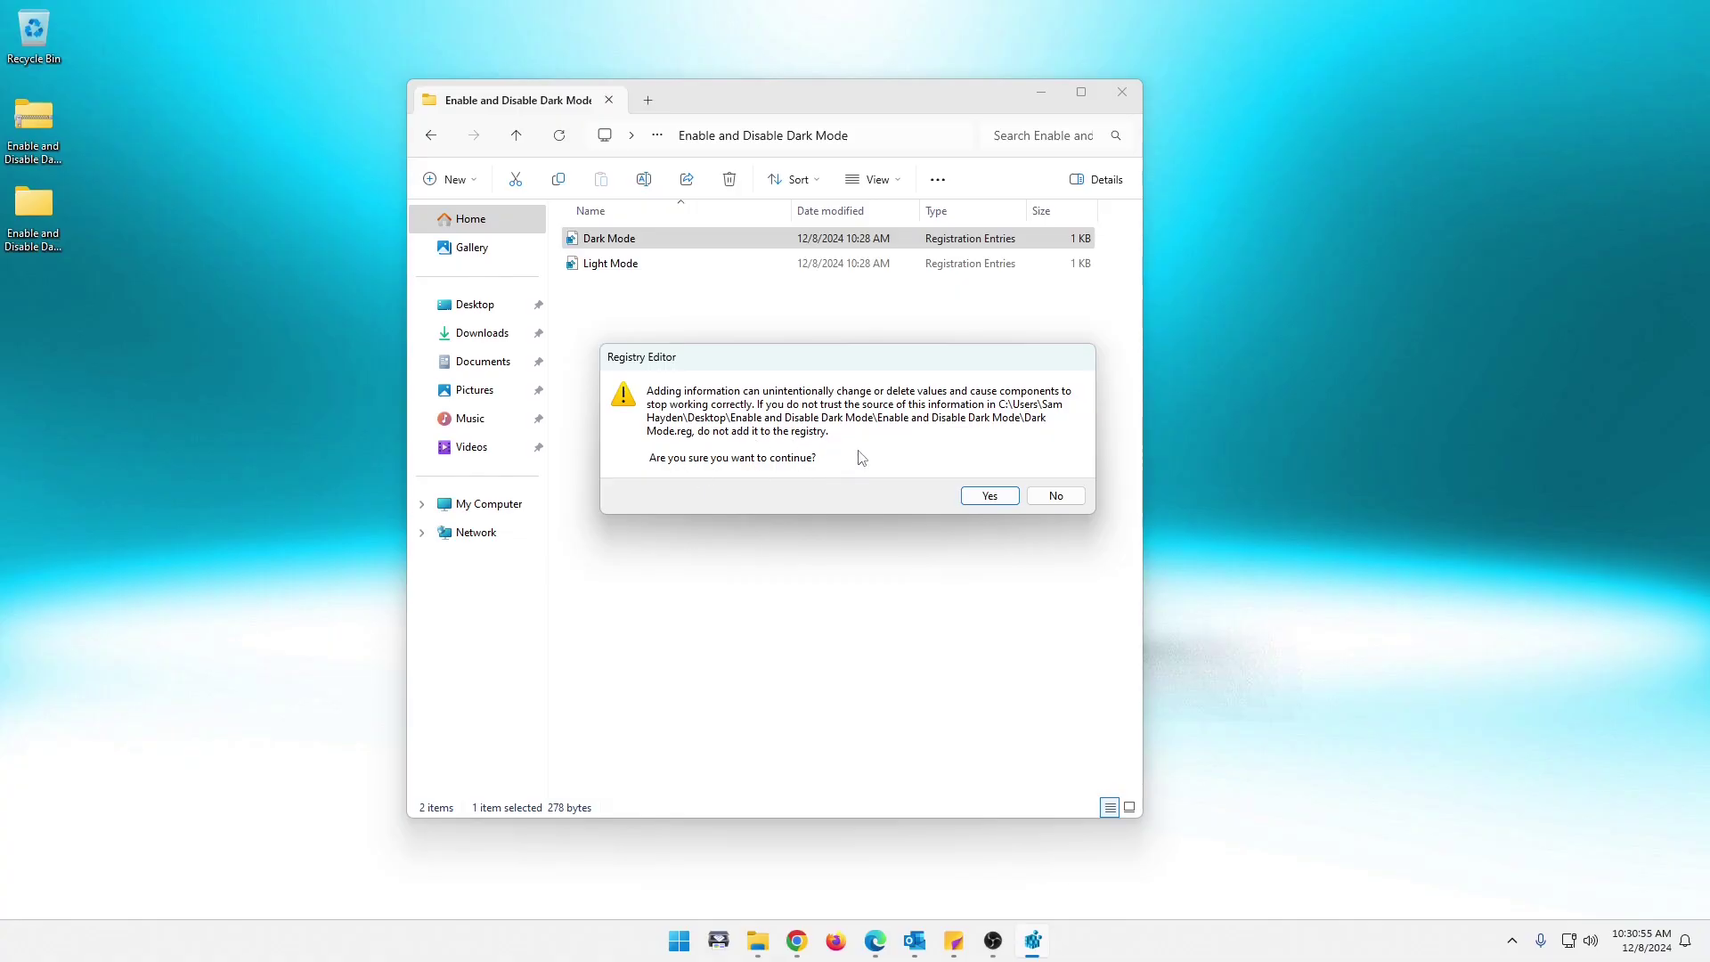
pyautogui.click(990, 497)
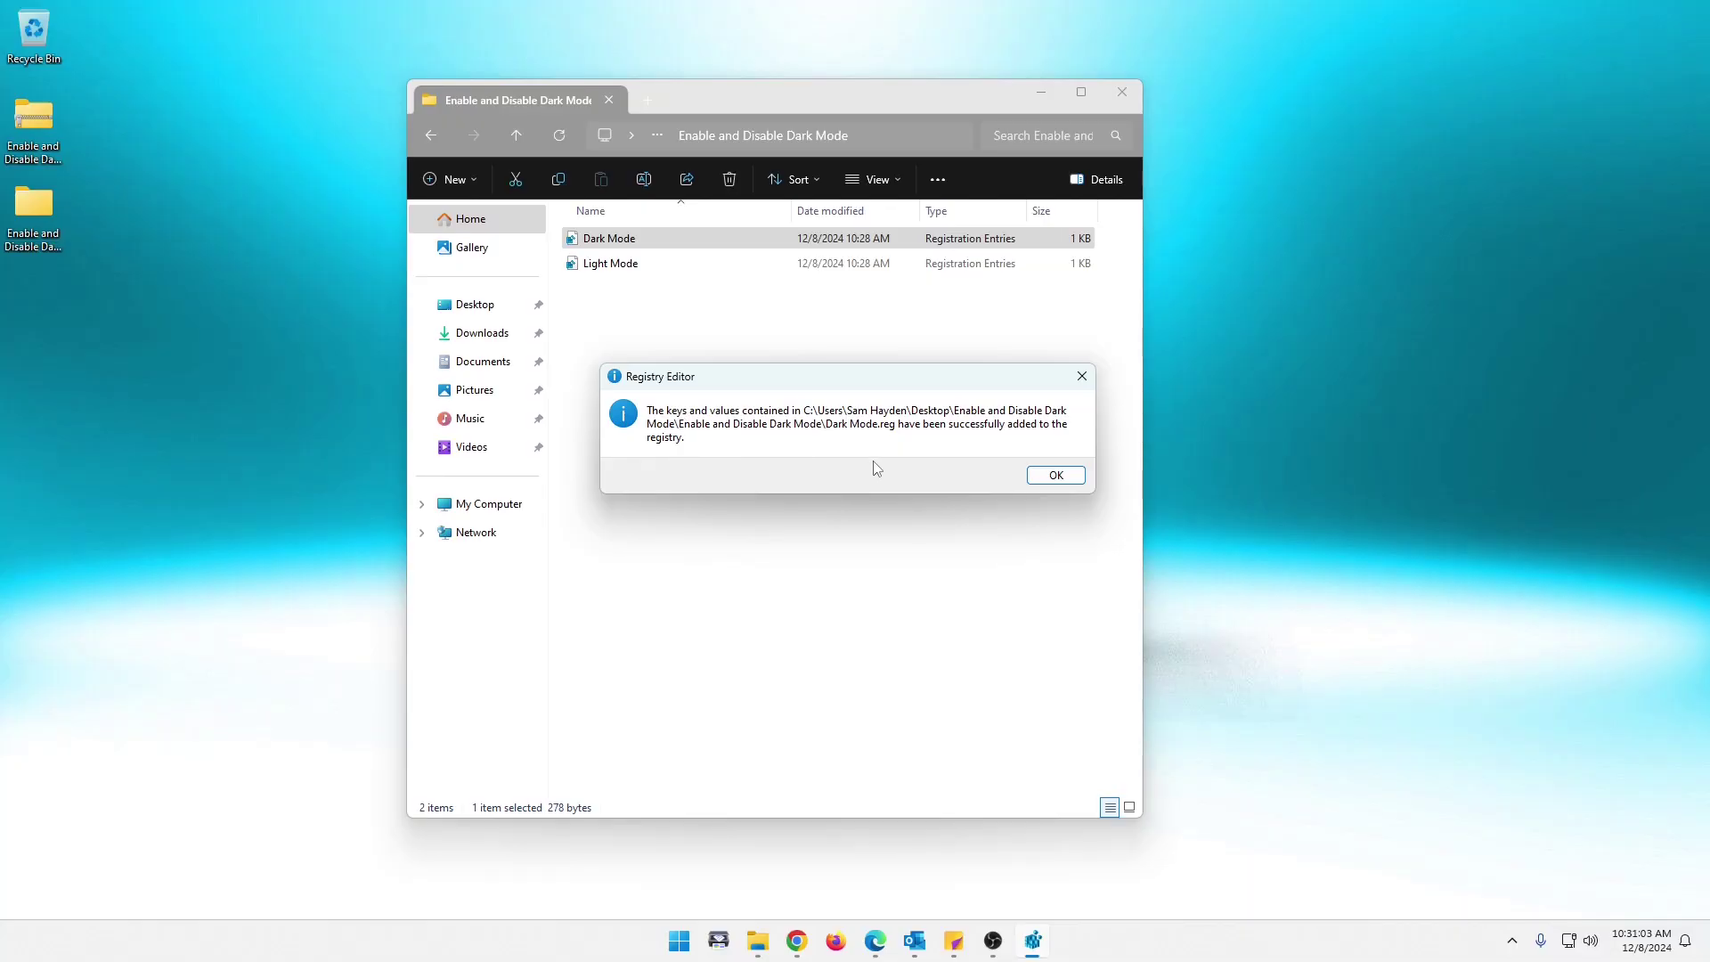
pyautogui.click(1056, 477)
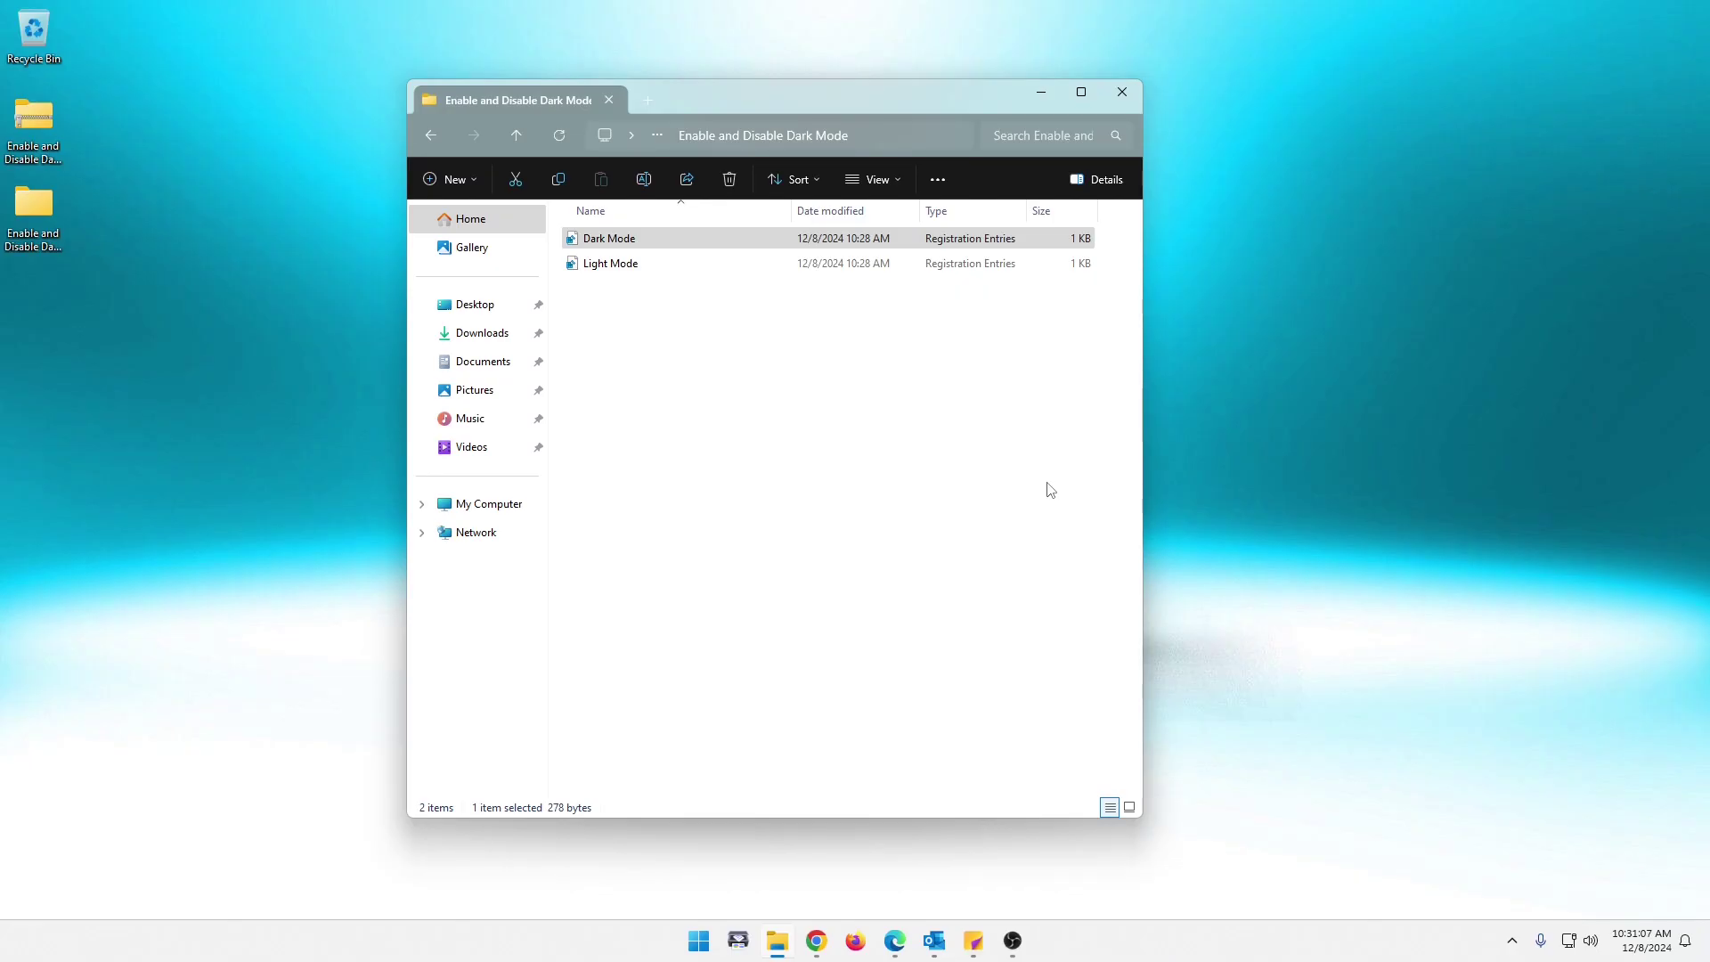
pyautogui.click(699, 941)
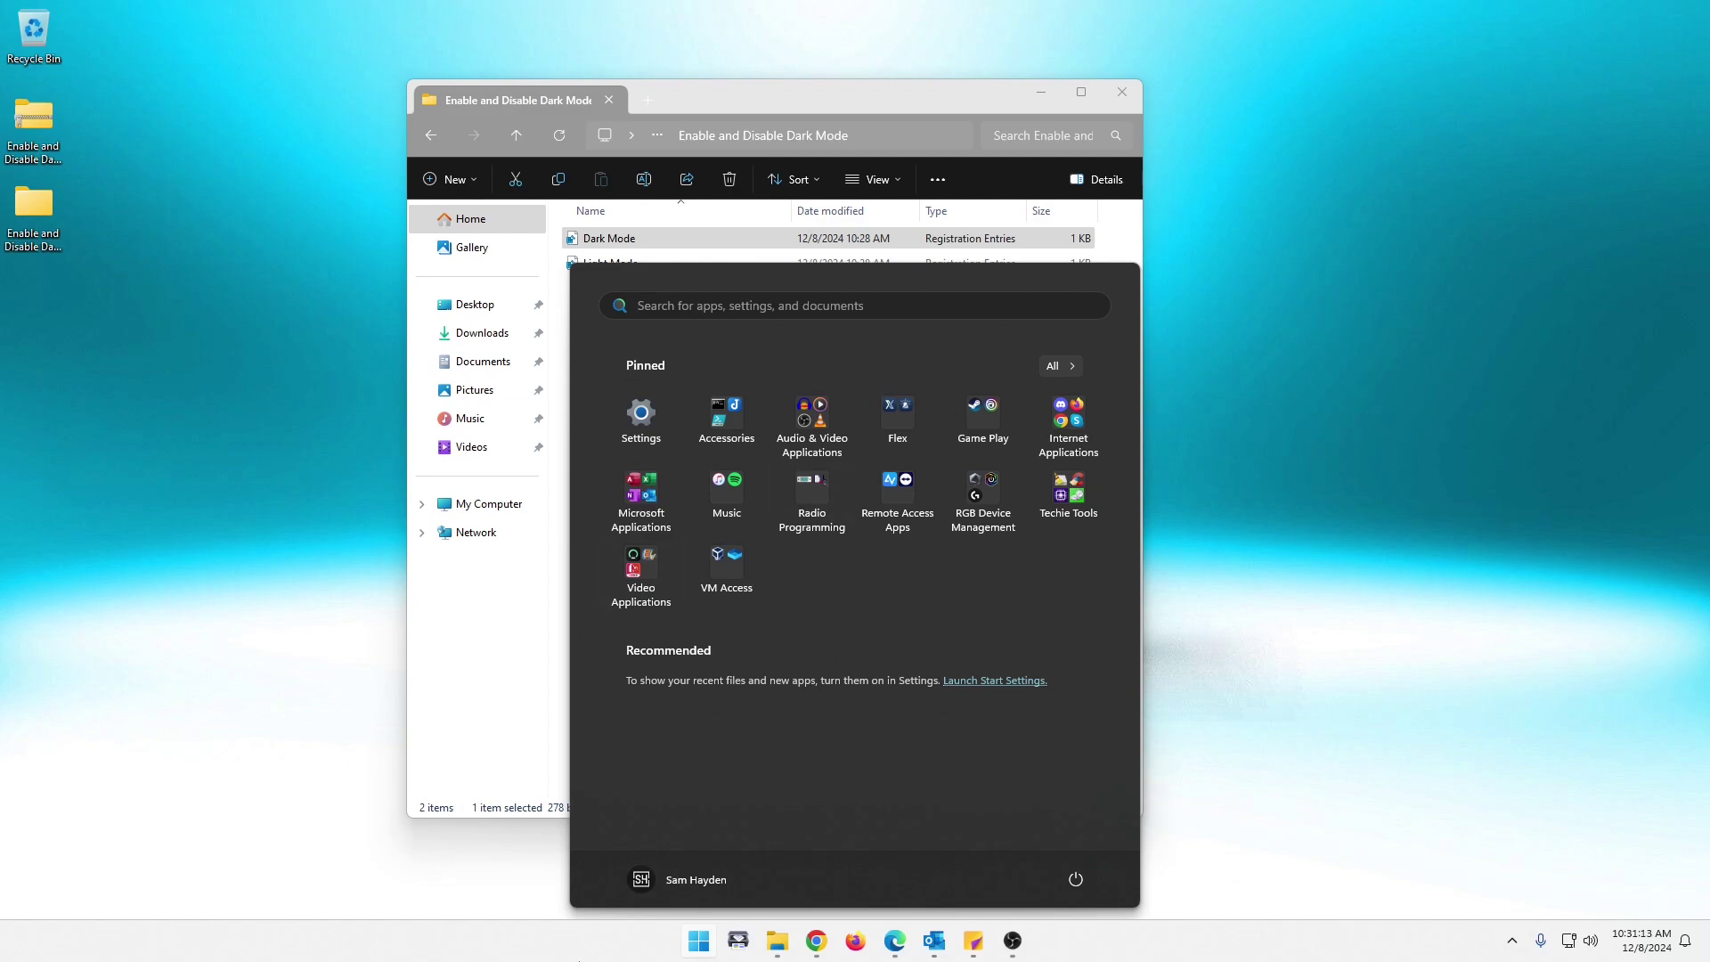
pyautogui.write('setting')
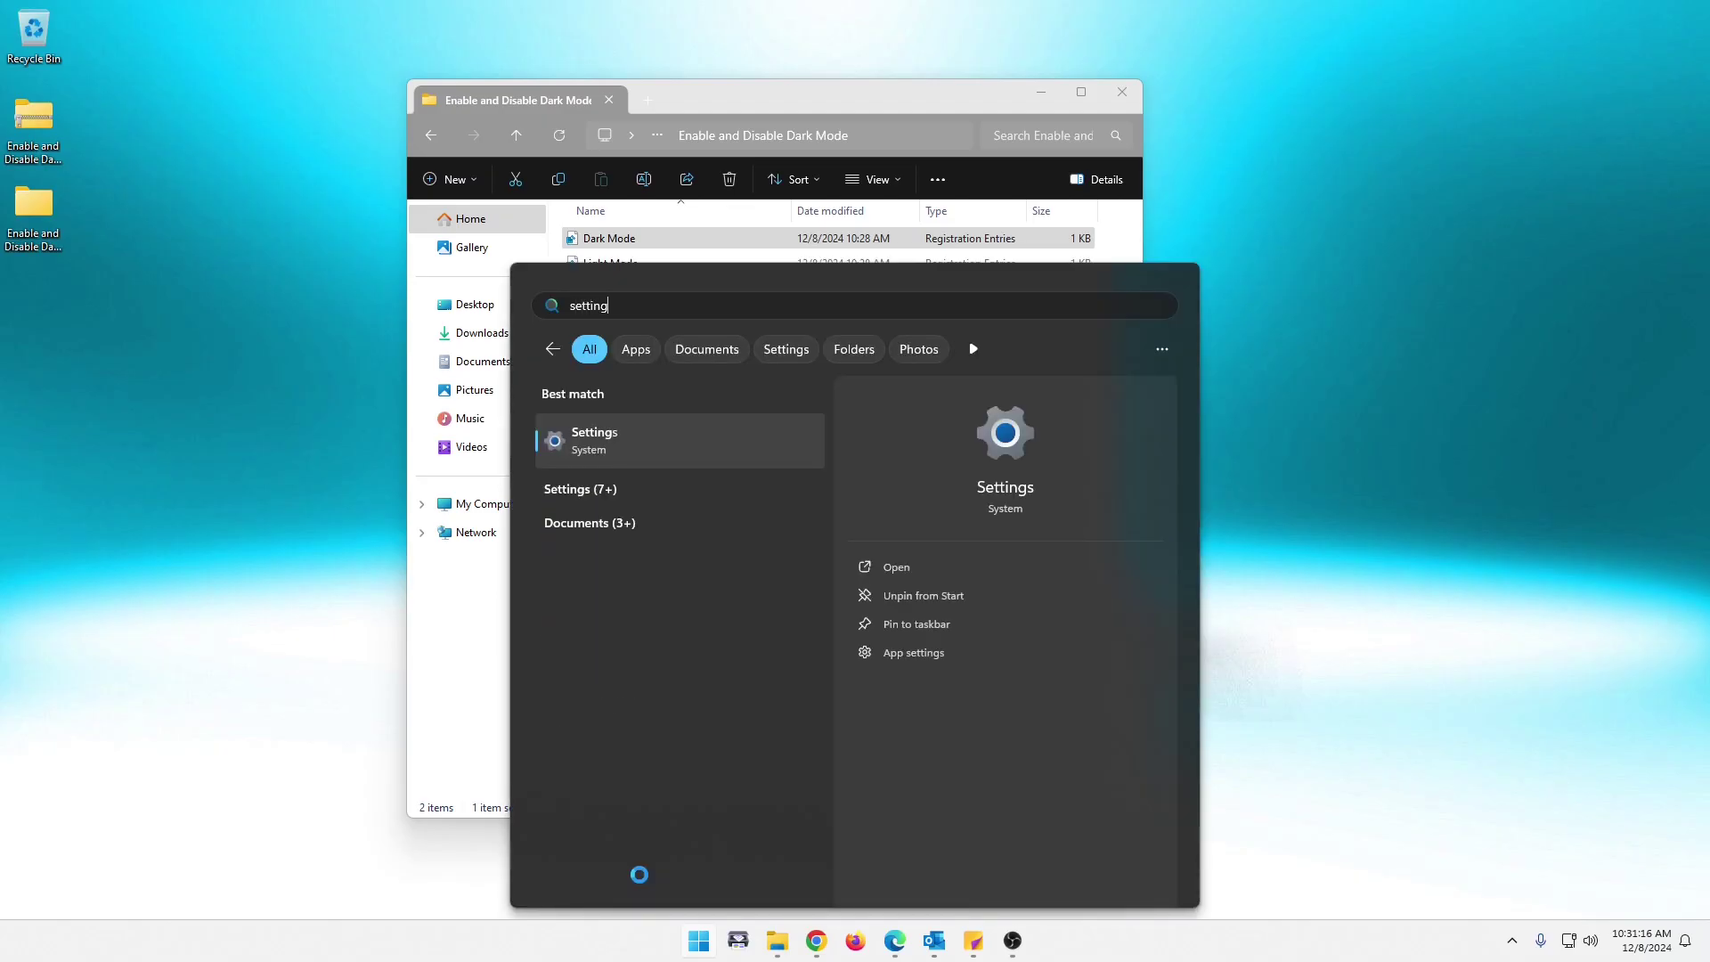
pyautogui.press('Return')
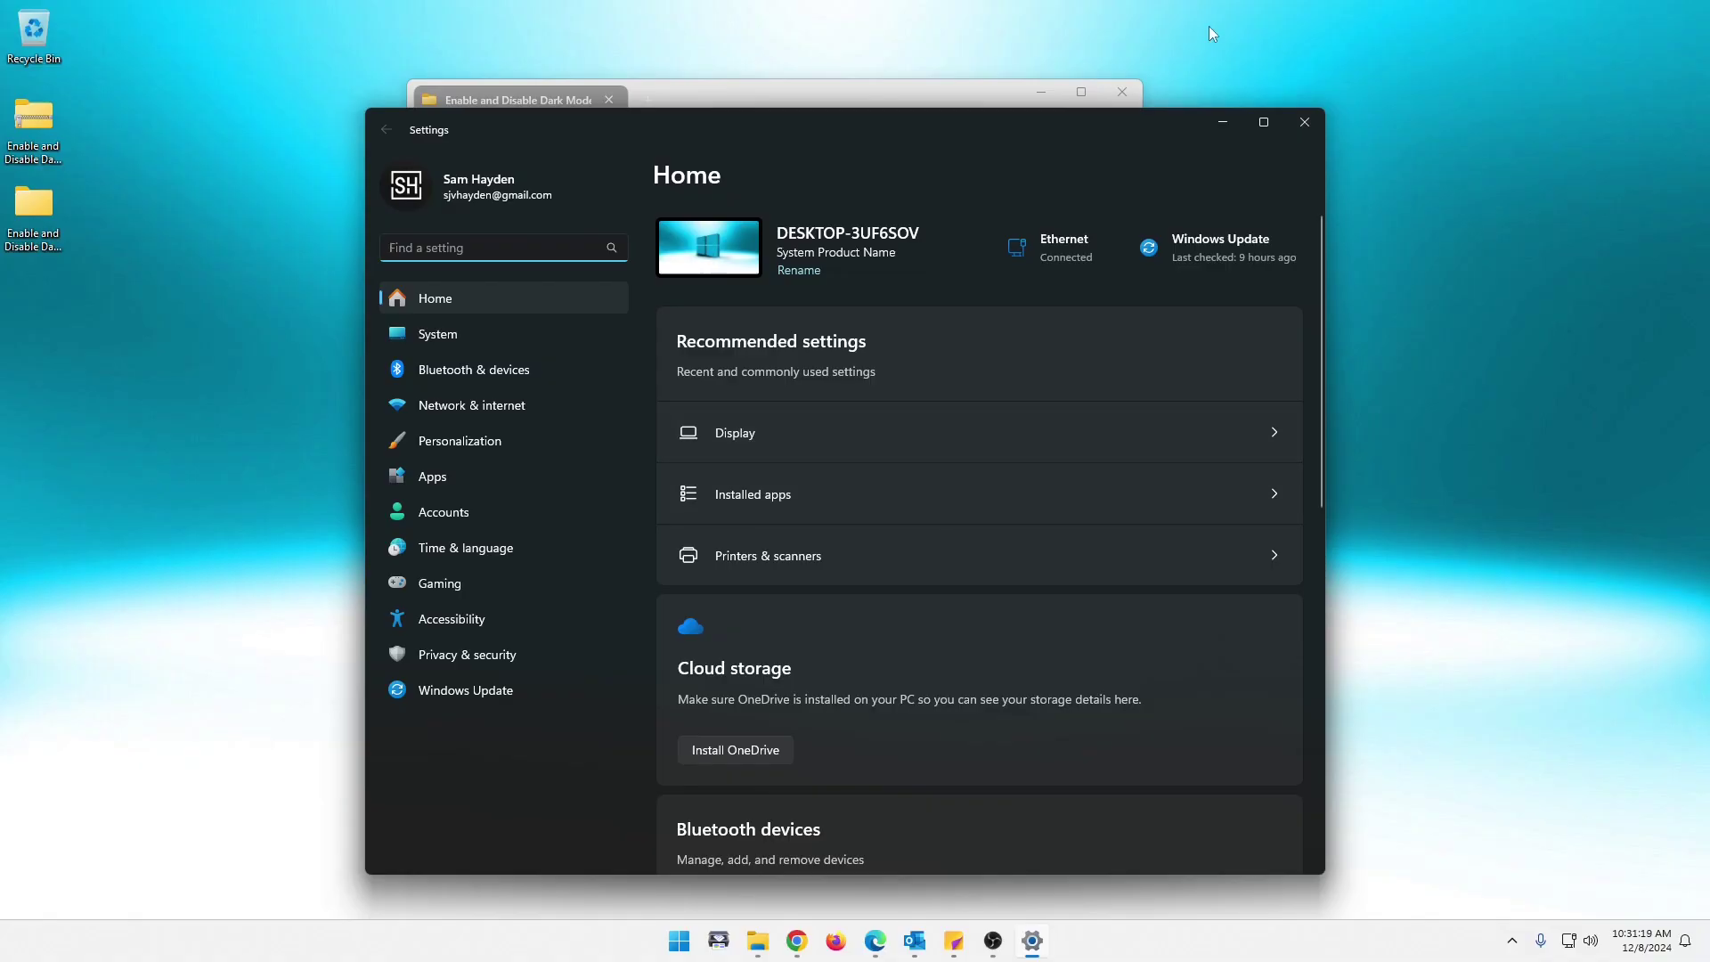
pyautogui.click(1305, 123)
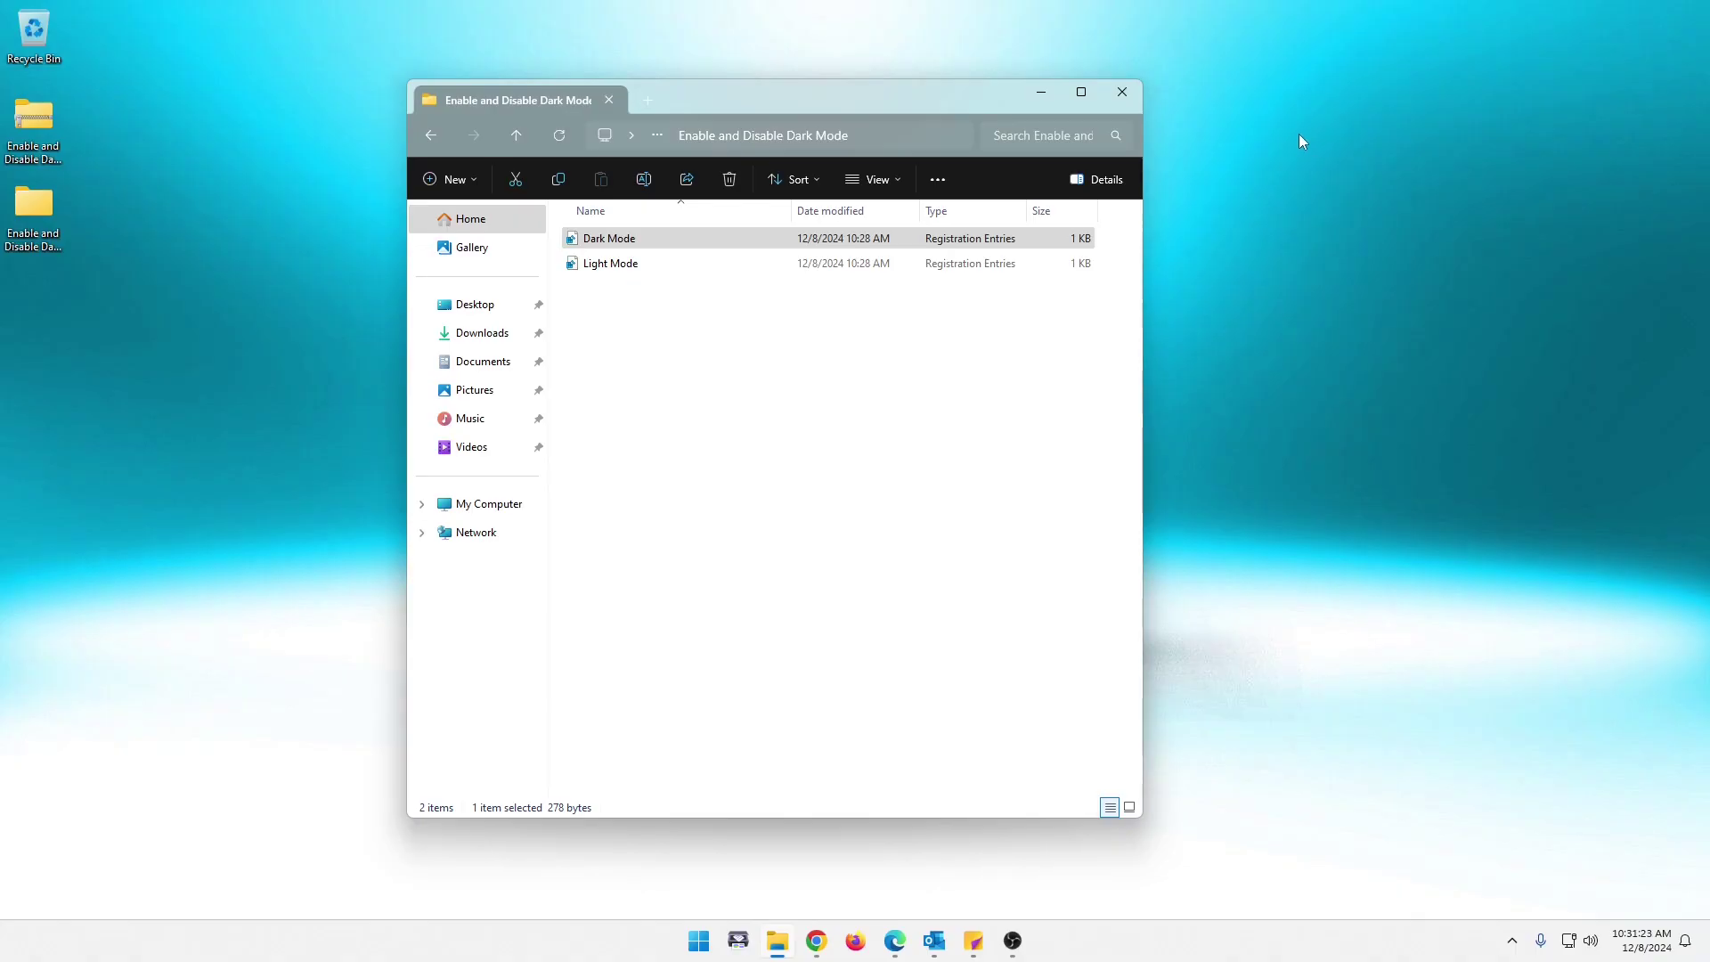
# Run Light Mode.reg, approving the security and Registry Editor prompts, to restore light mode.
pyautogui.doubleClick(604, 265)
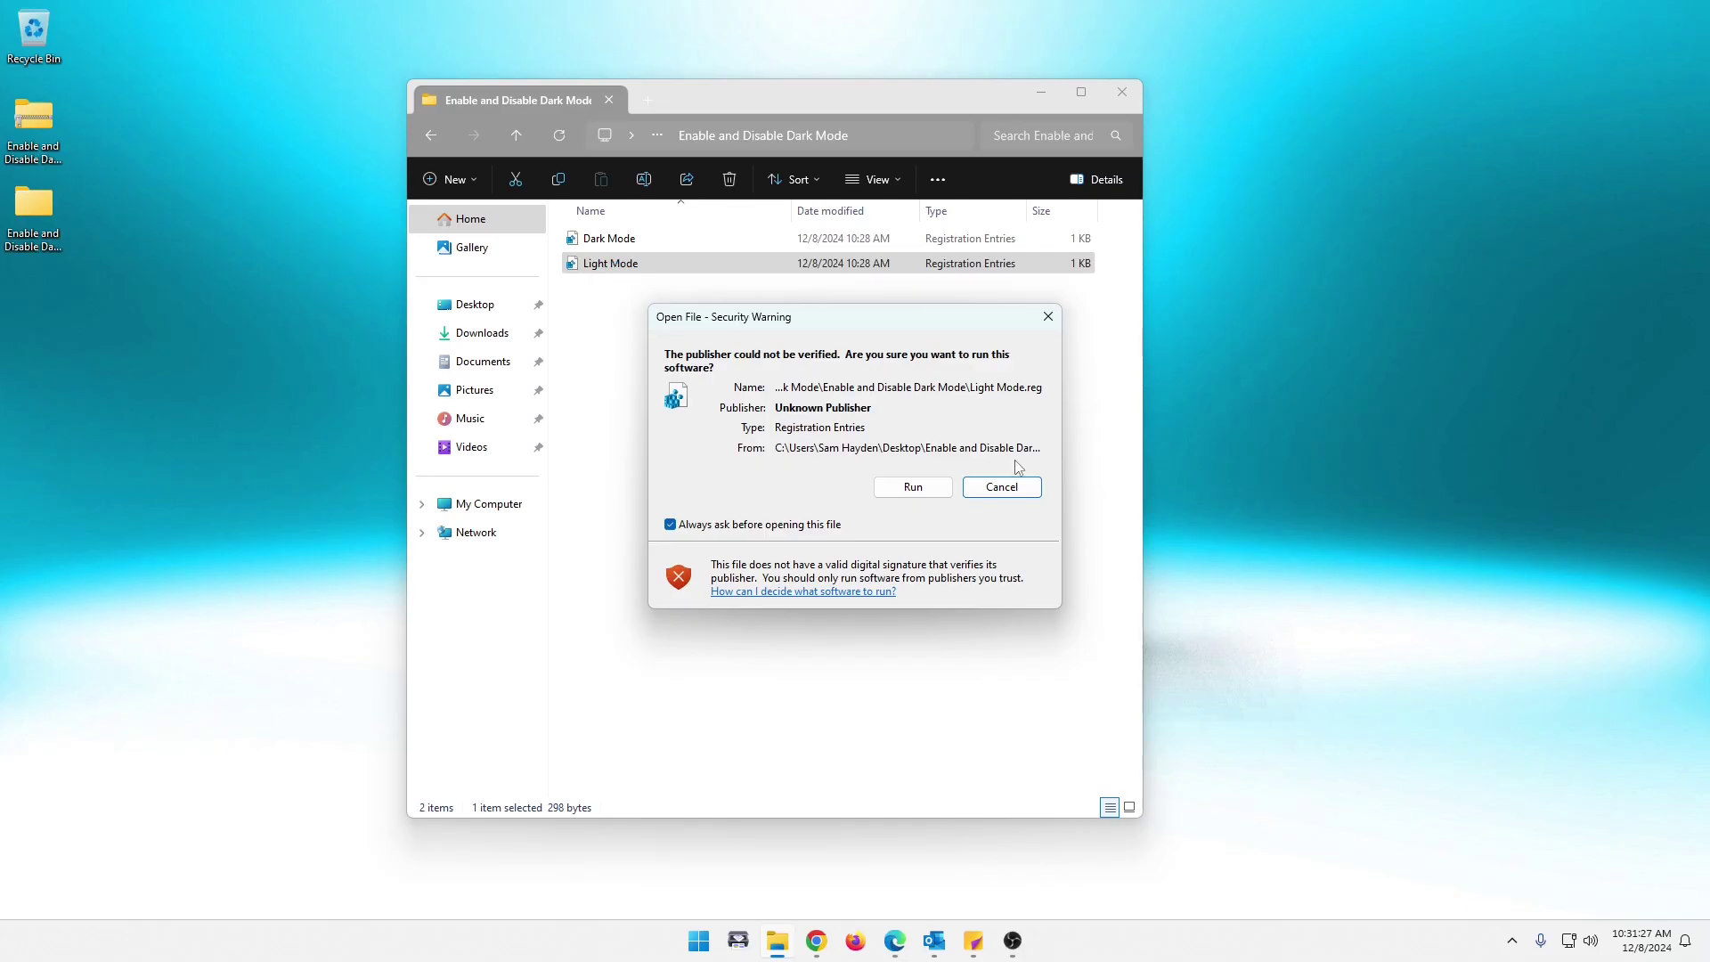
pyautogui.click(921, 492)
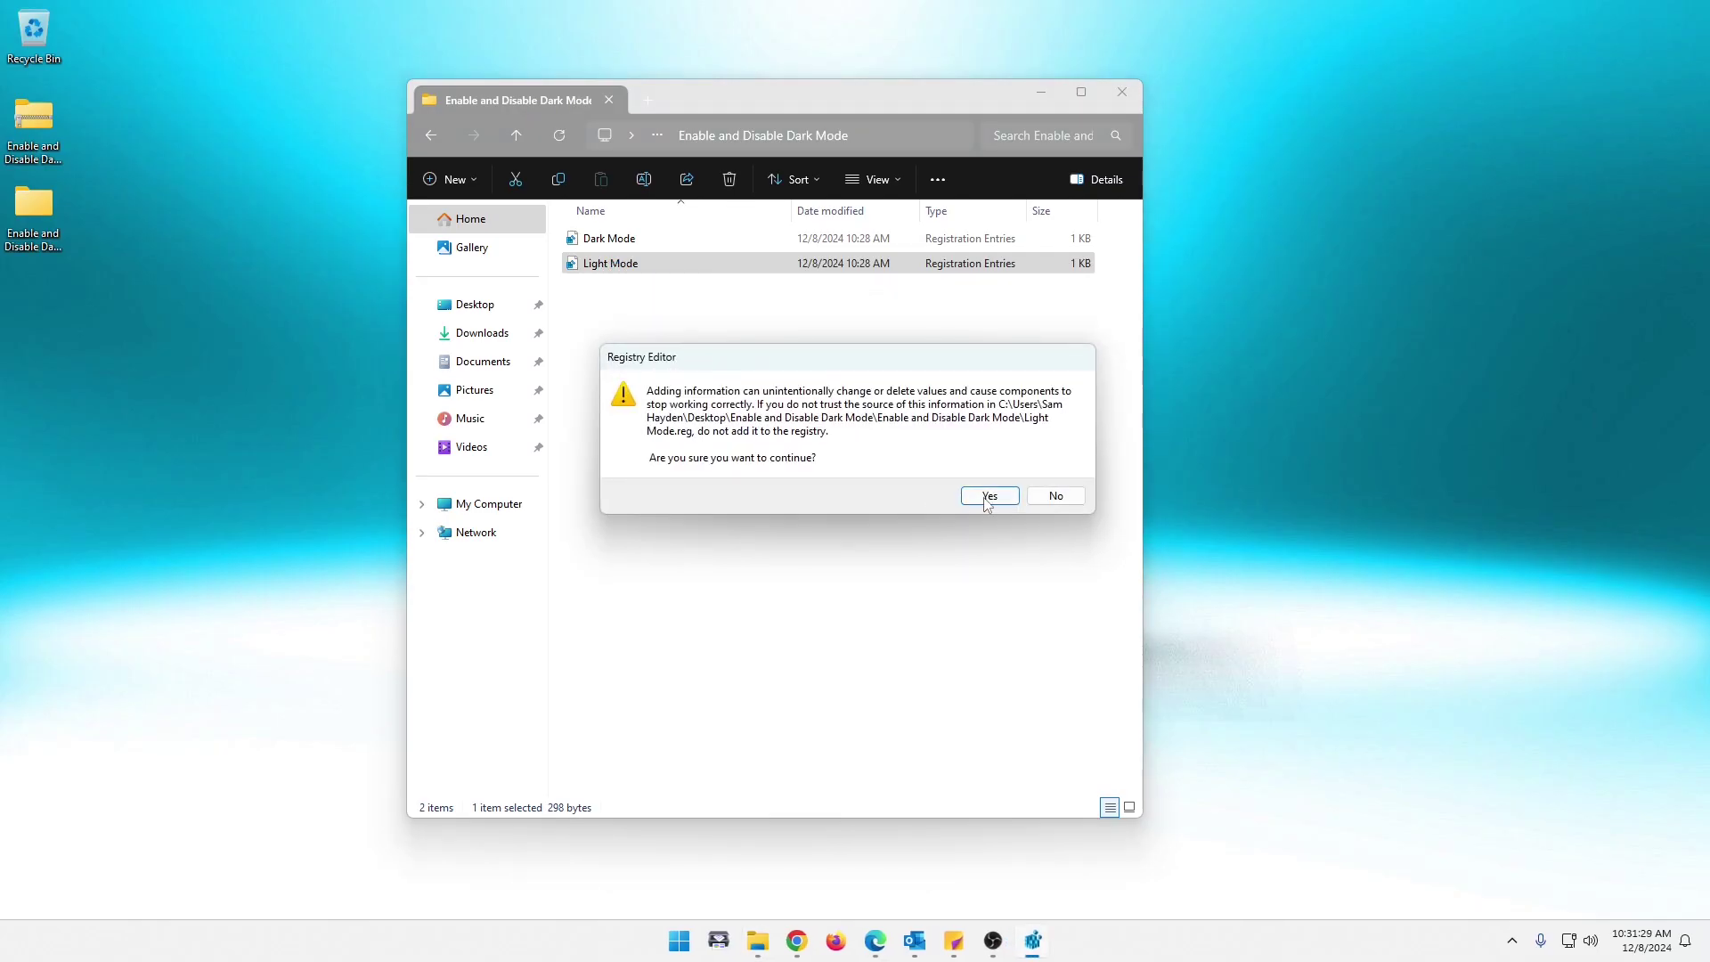
pyautogui.click(993, 501)
pyautogui.click(1041, 478)
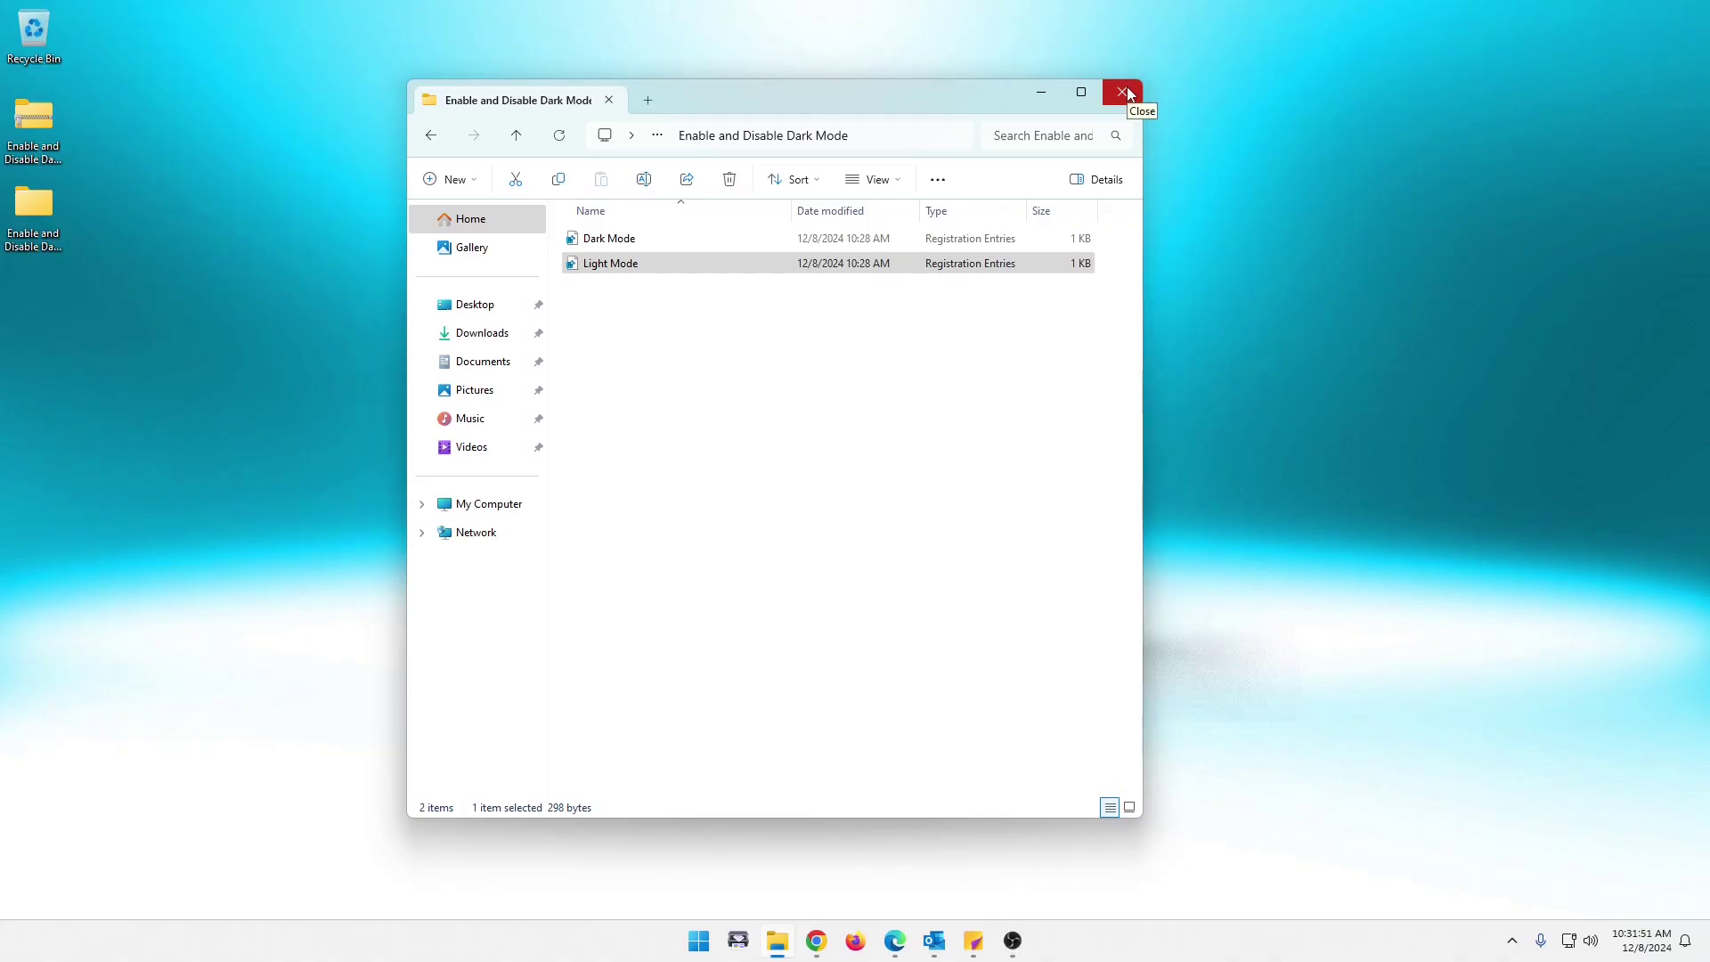
# Move the Enable and Disable Dark Mode folder beside the Recycle Bin, confirm its contents, and close it.
pyautogui.click(1126, 89)
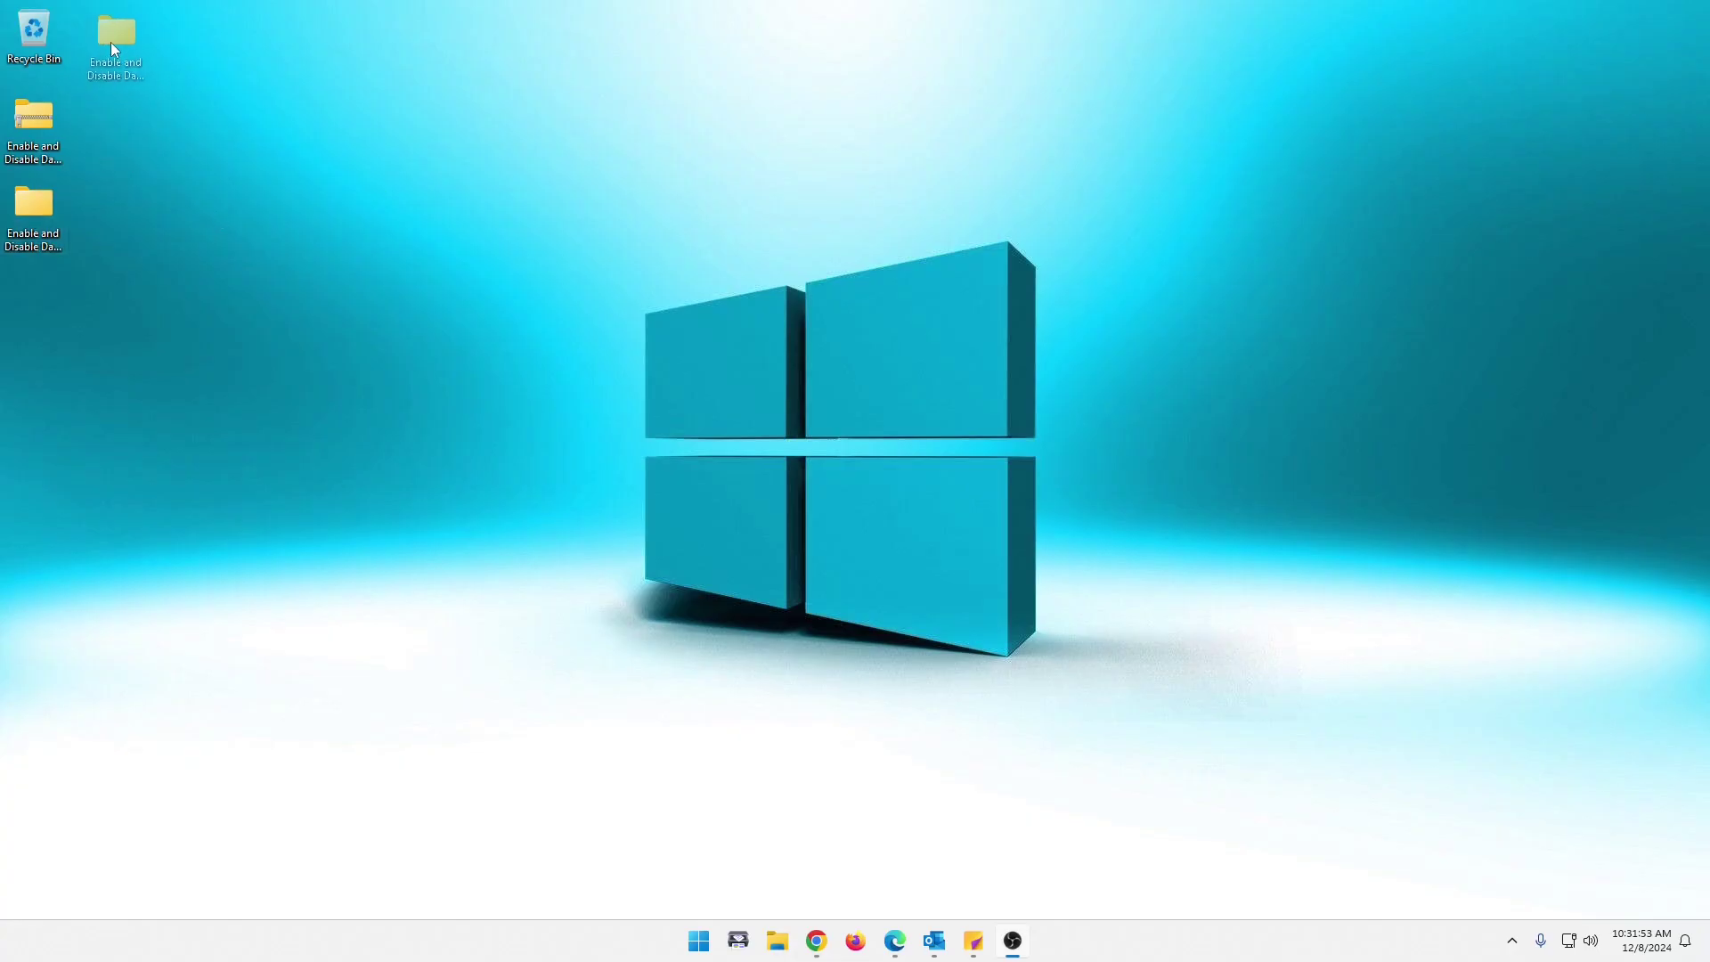
pyautogui.moveTo(111, 41); pyautogui.dragTo(109, 42)
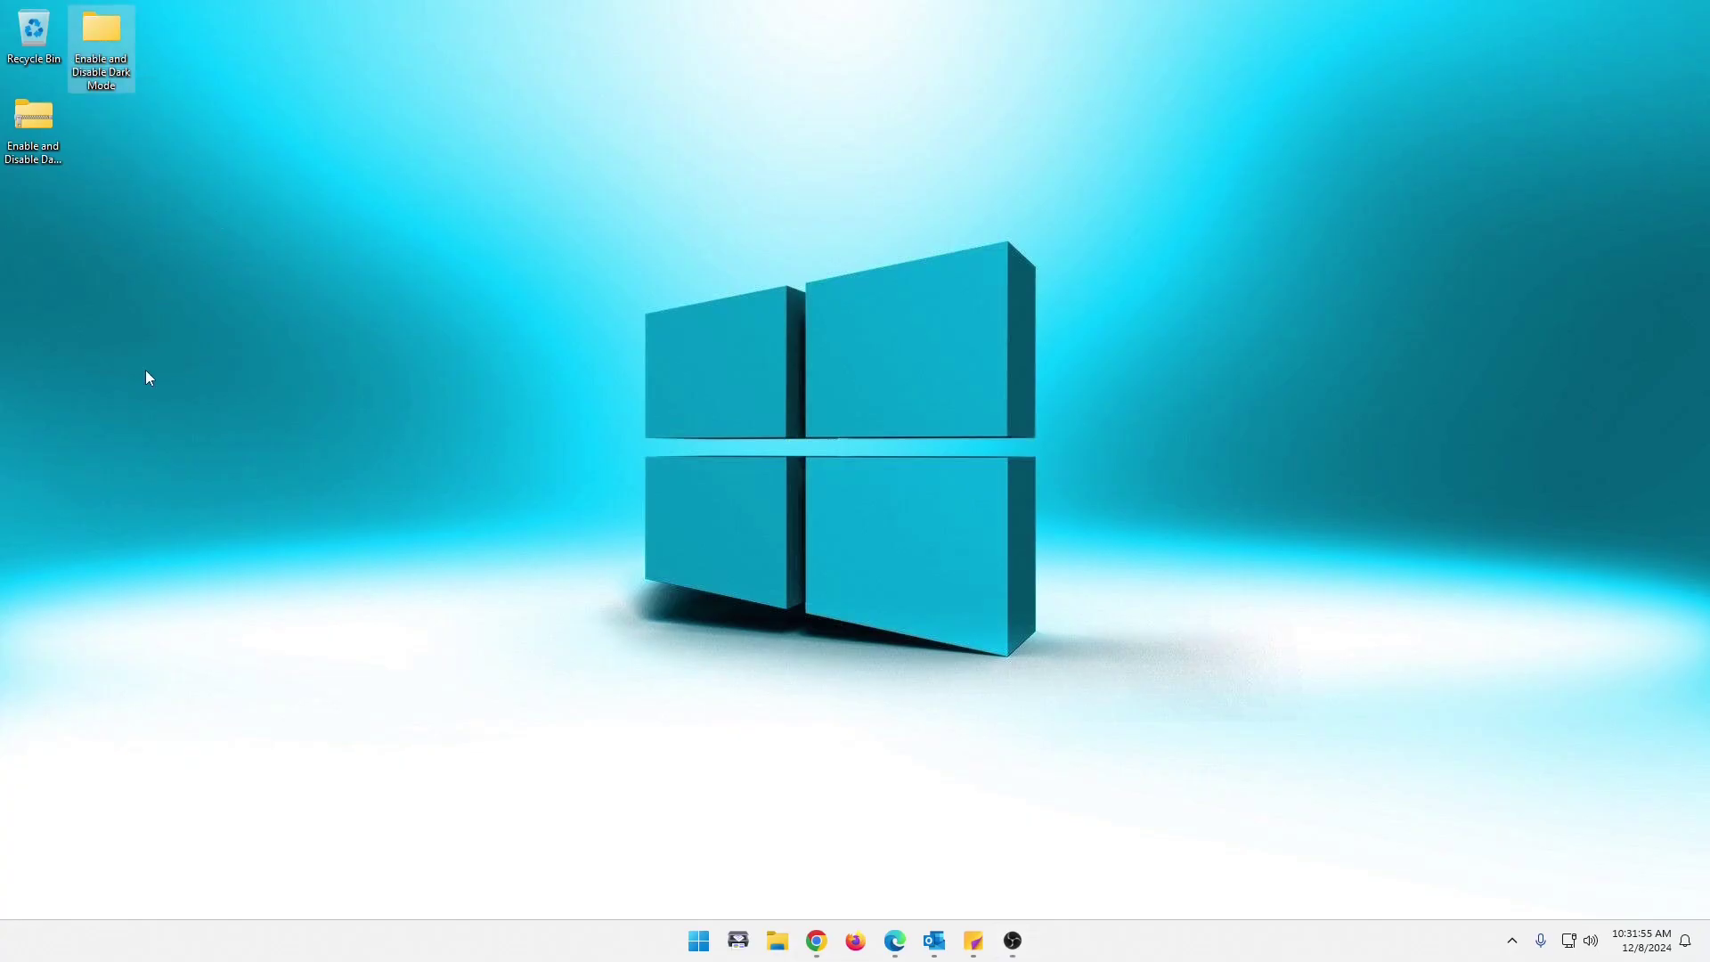
pyautogui.doubleClick(96, 29)
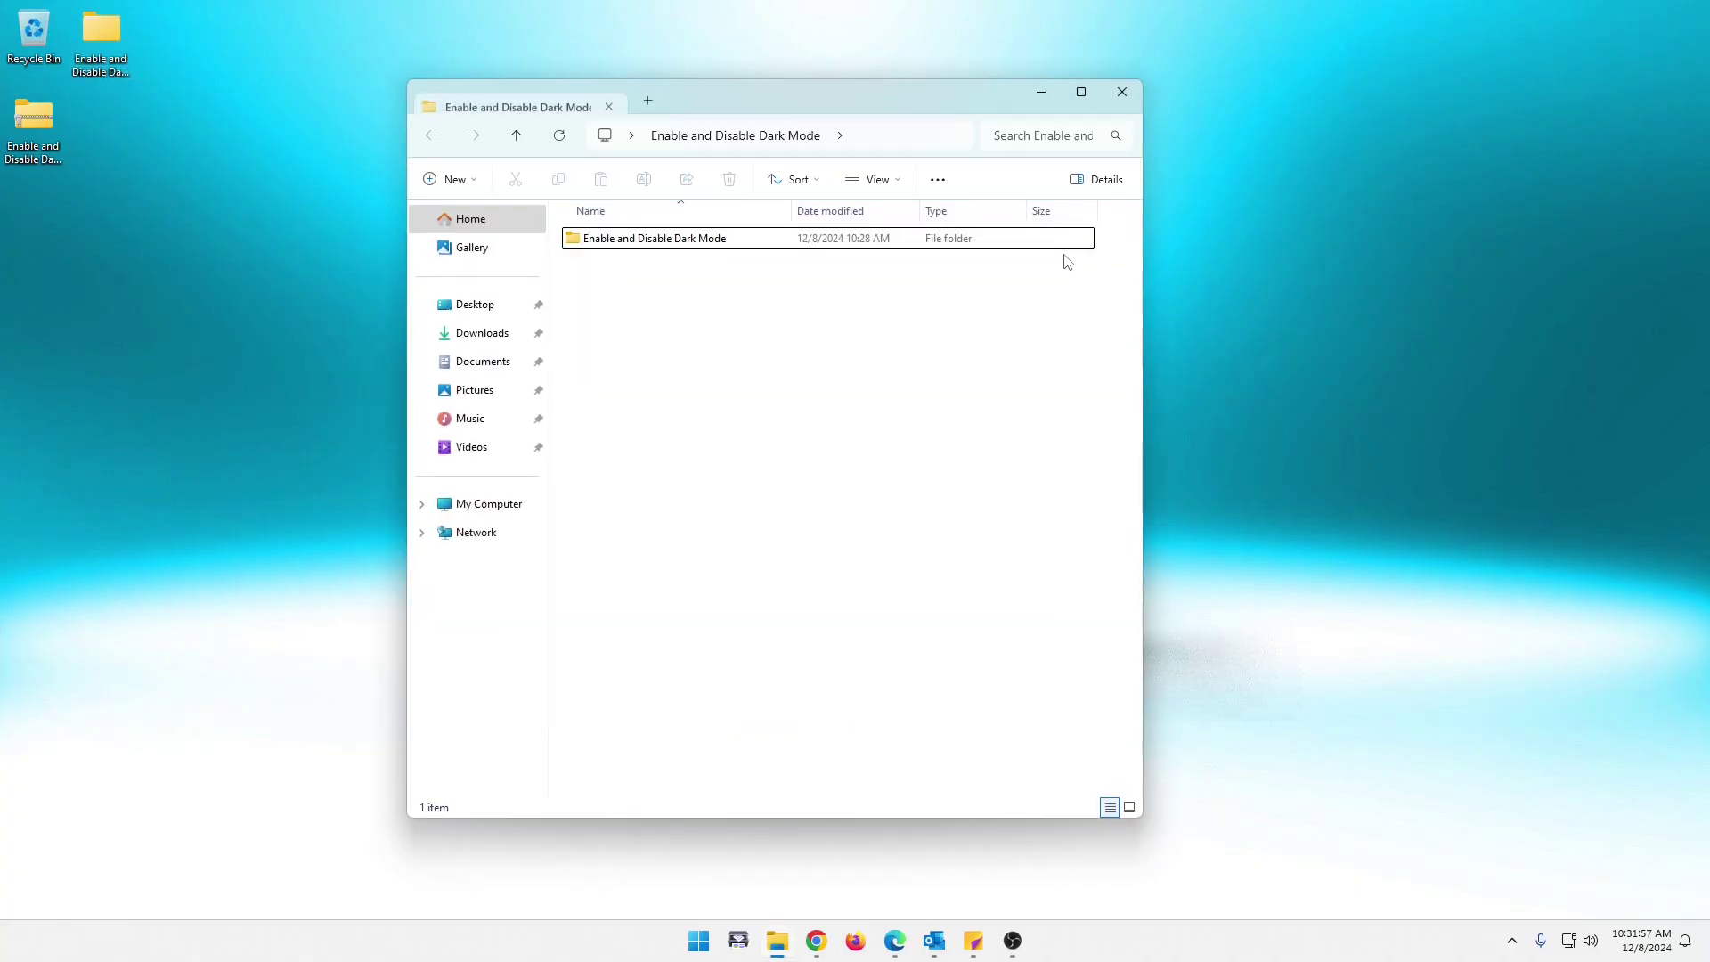
pyautogui.doubleClick(739, 242)
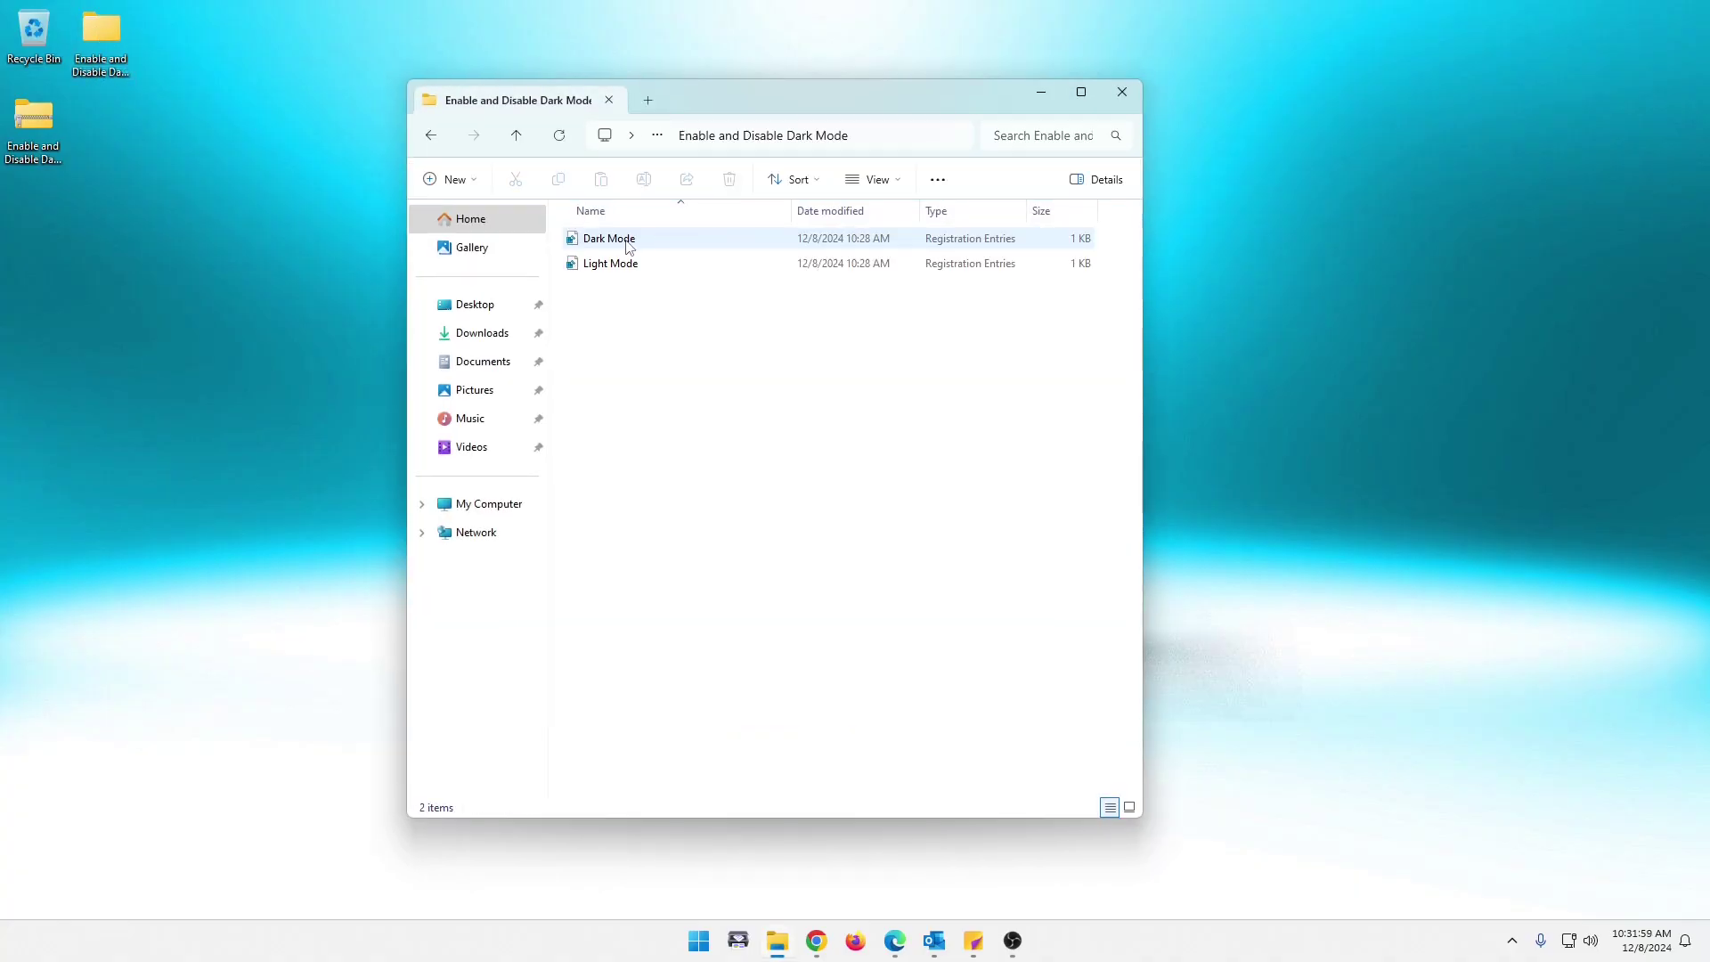
pyautogui.click(1123, 92)
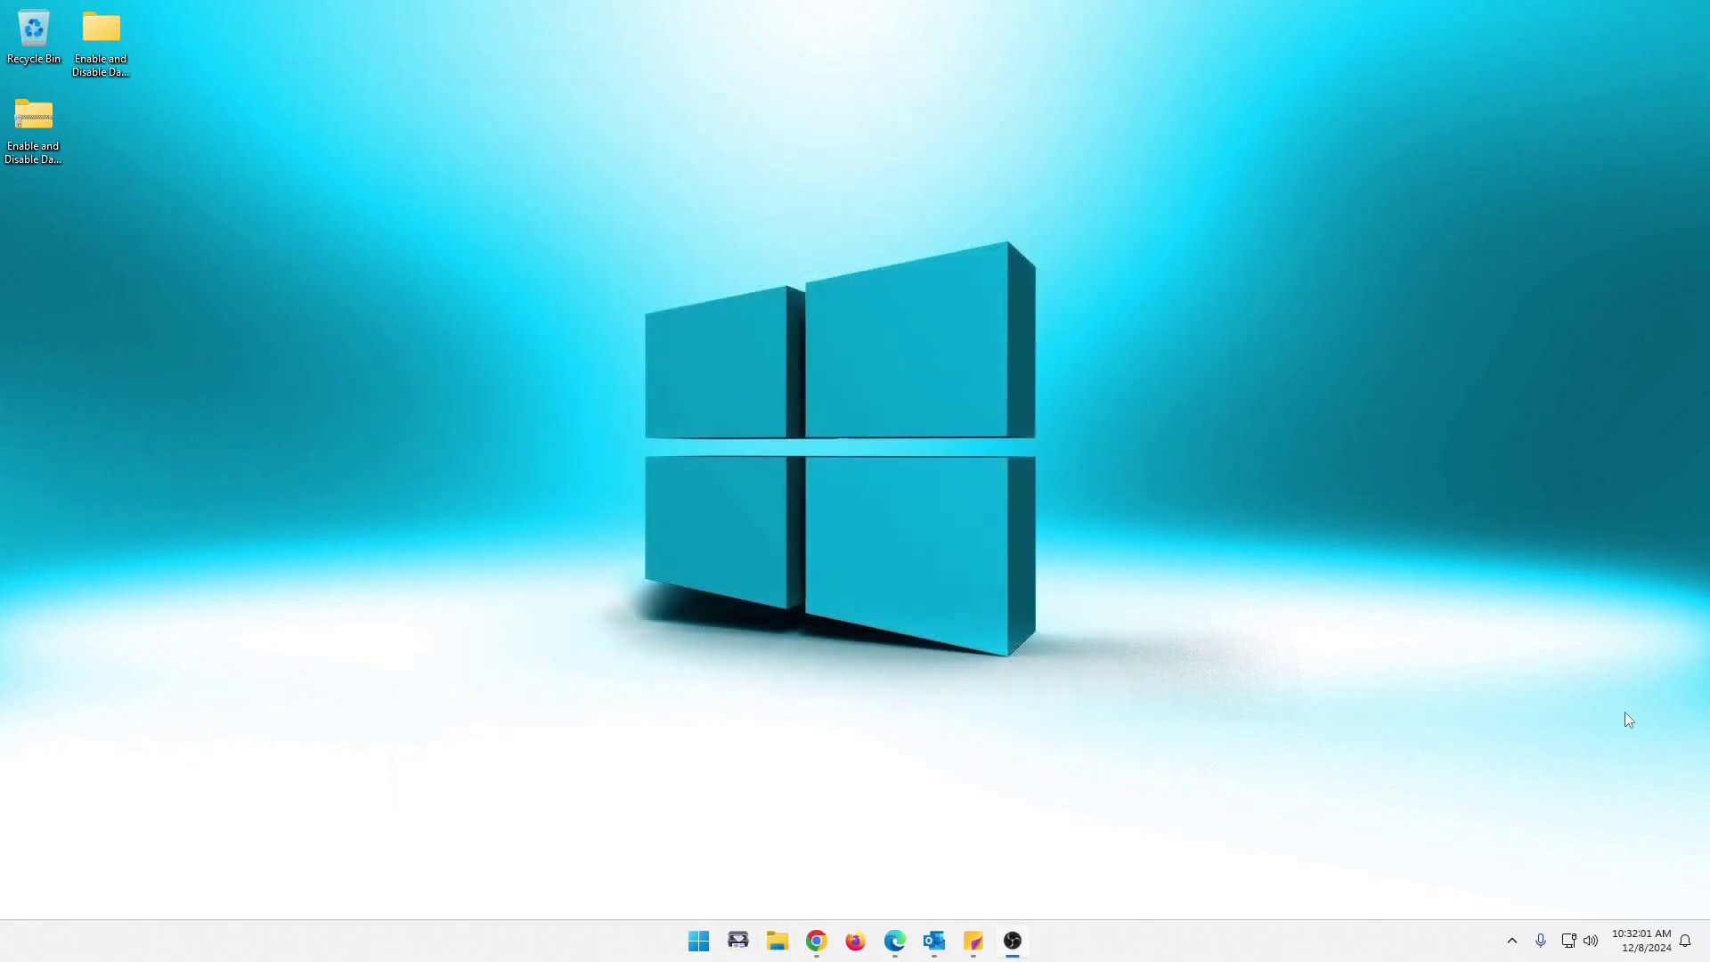